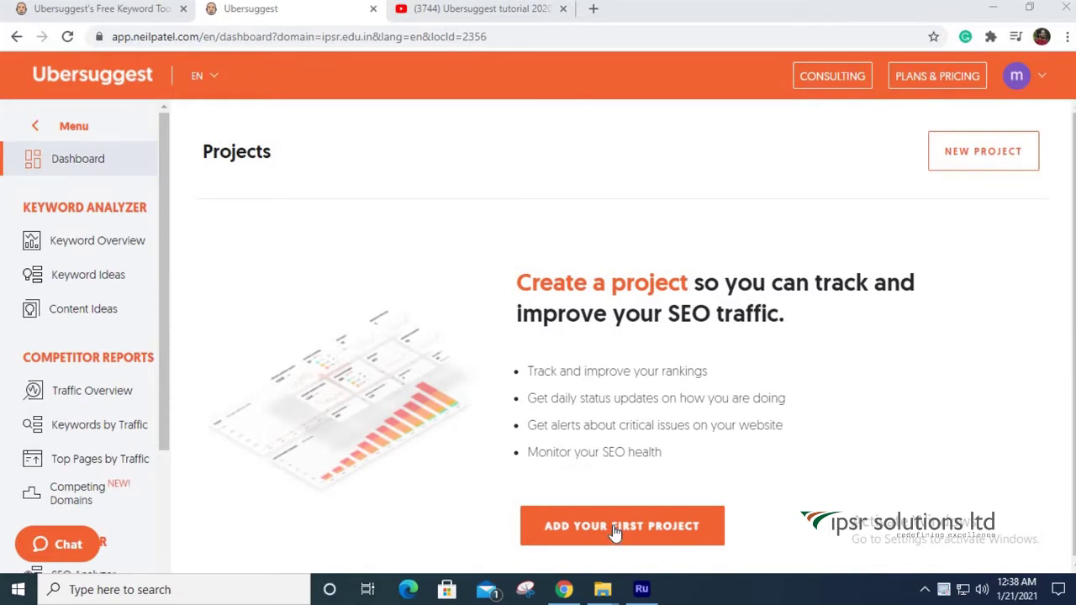
Step: Preview the project creation form without creating a project, and look through the list of keyword, competitor and SEO tools
click(614, 527)
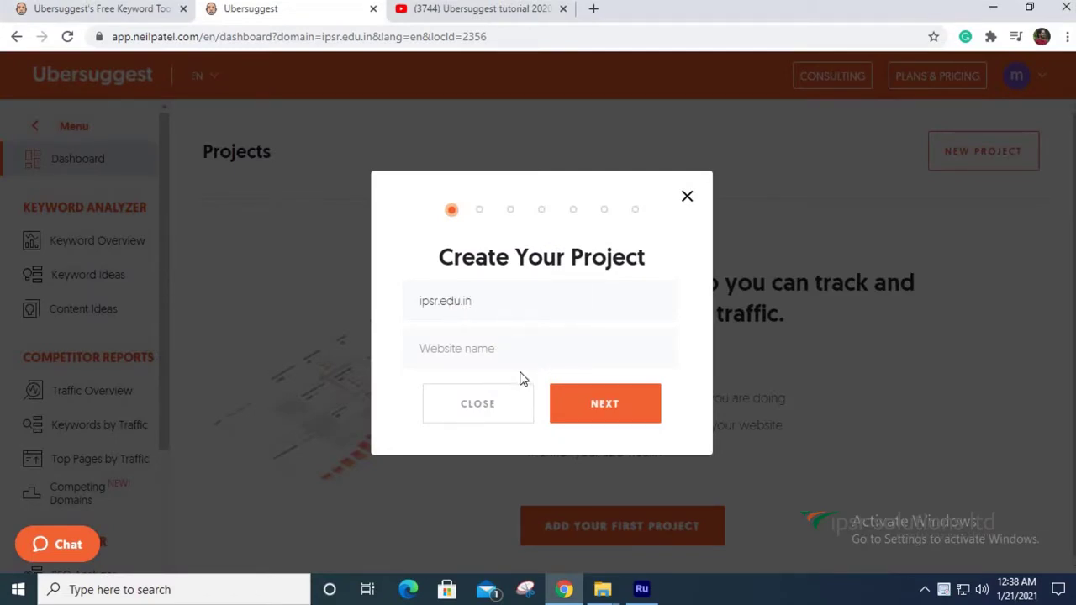
click(687, 198)
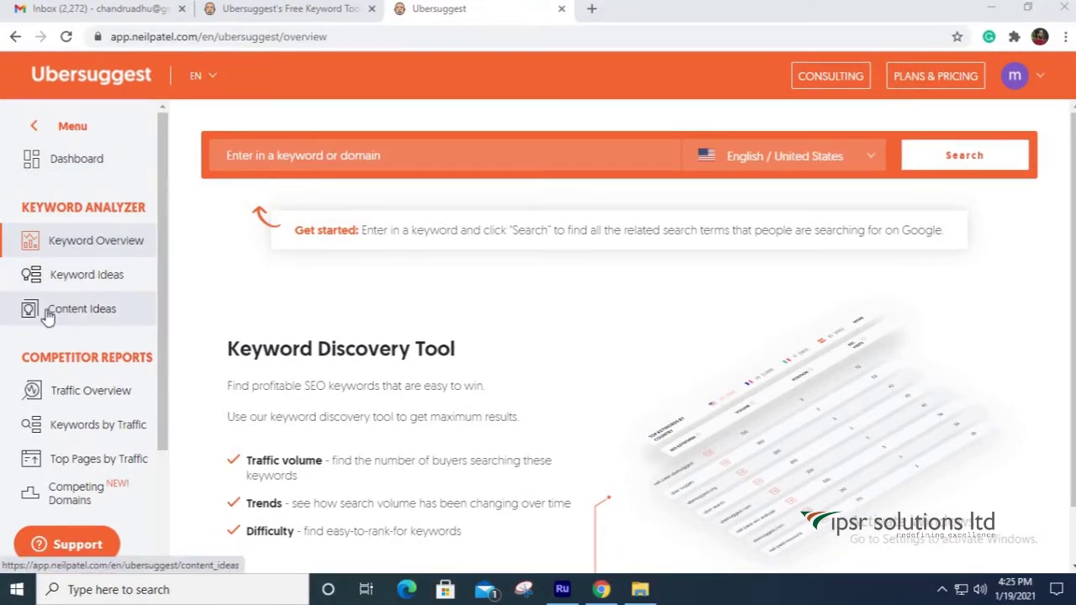
scroll(93, 328, down, 1)
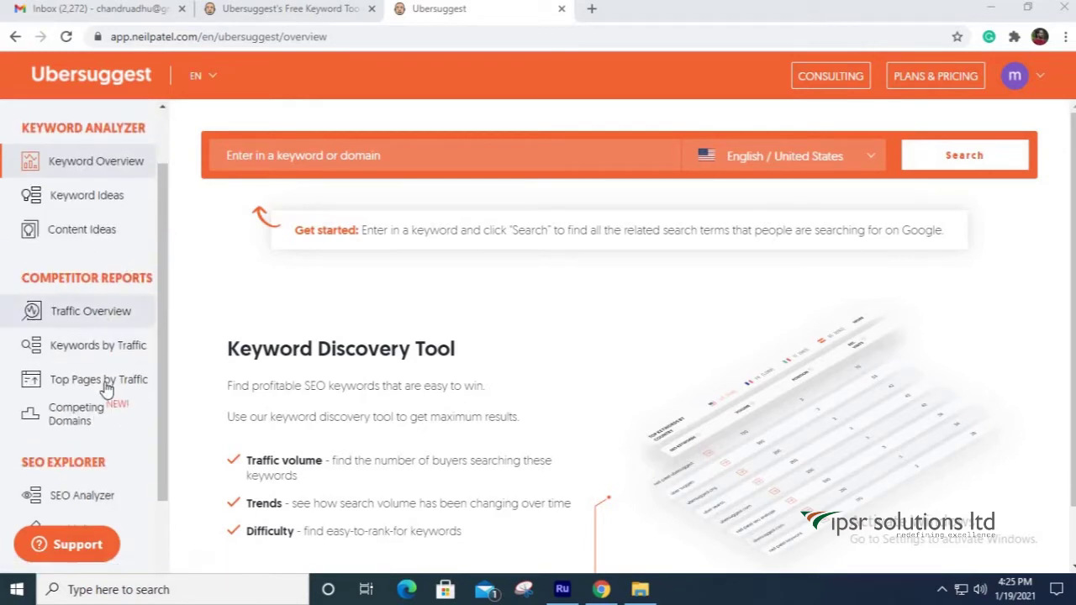
scroll(68, 336, down, 1)
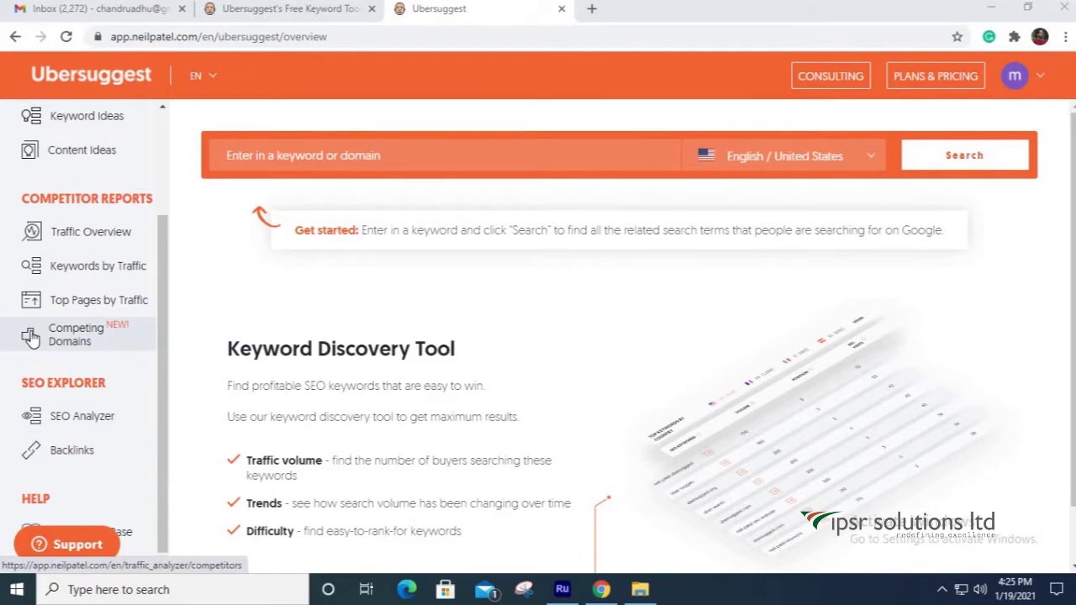
scroll(33, 341, up, 2)
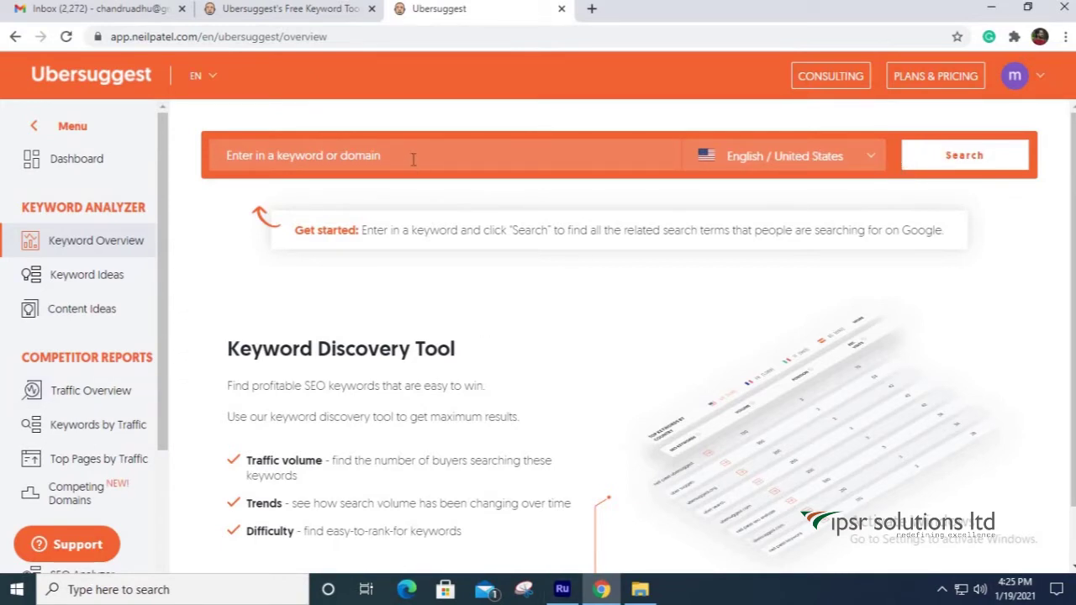
Step: Search the keyword overview for "Digital marketing" with the language and location set to English / India
text(Digital marketing)
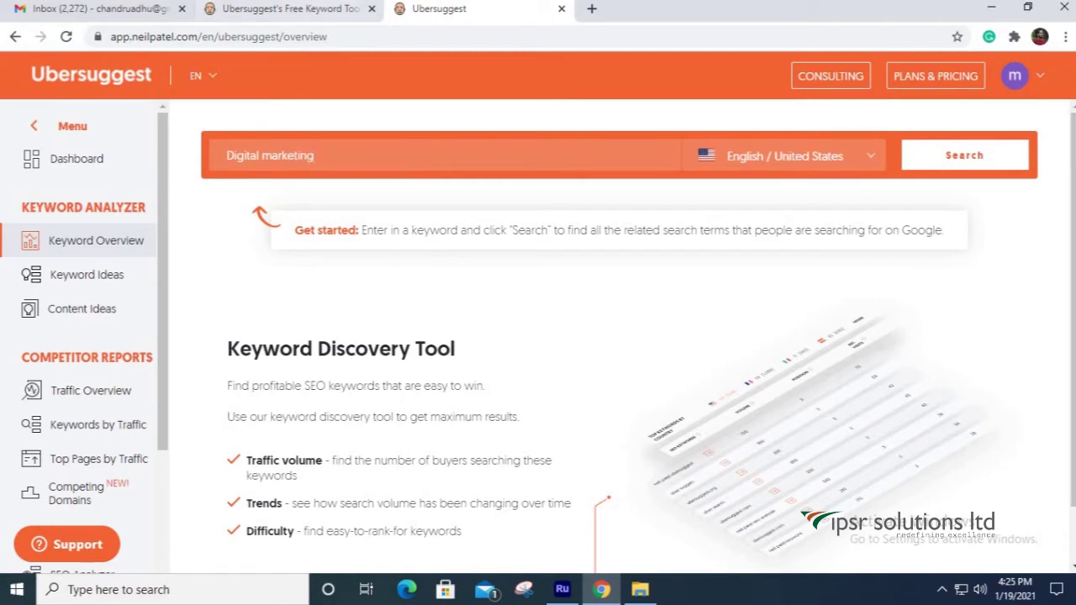
click(838, 162)
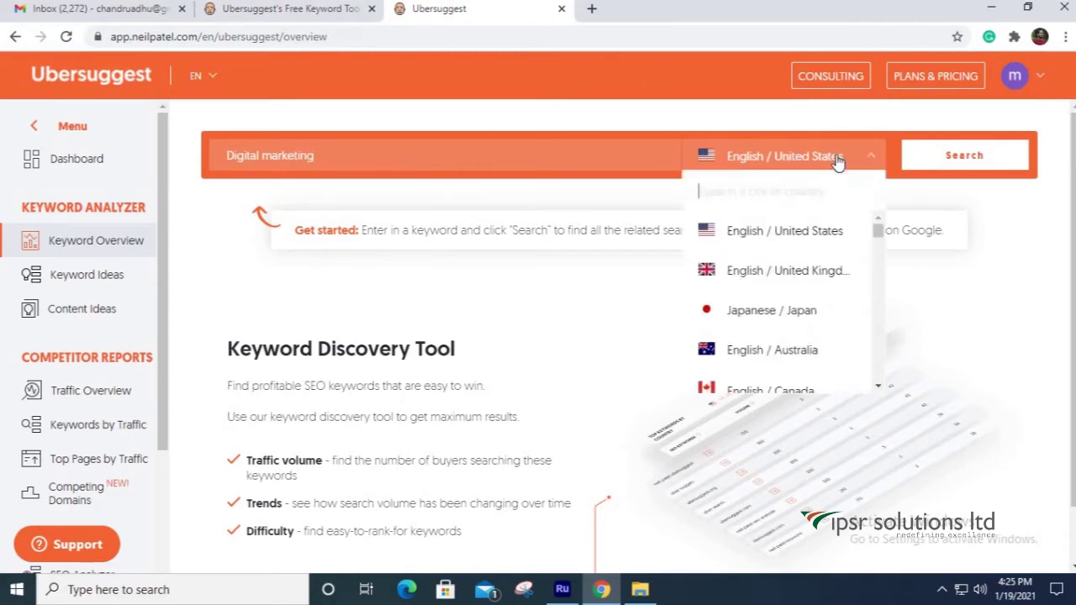
text(india)
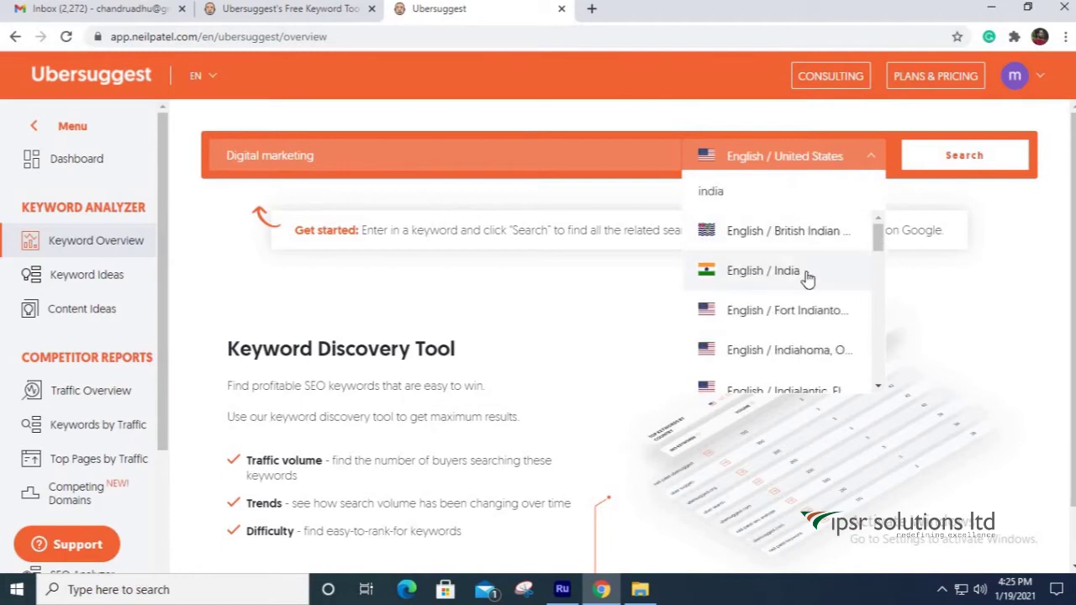
click(808, 277)
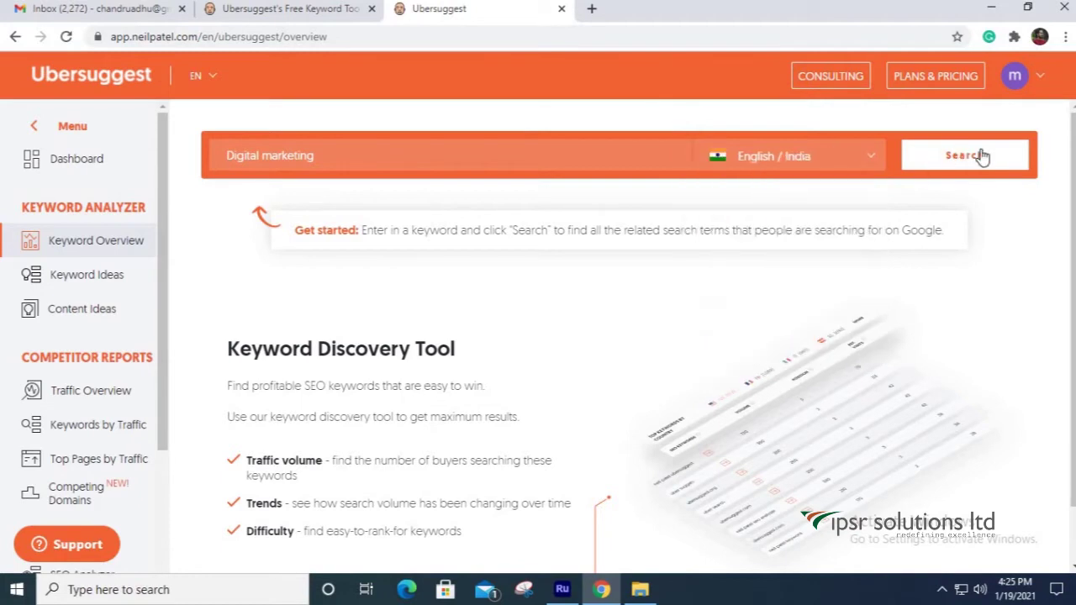
click(981, 155)
Step: Examine the Digital marketing keyword overview: search volume, difficulty scores, cost per click, volume chart, searchers' age range and keyword suggestions
scroll(648, 353, down, 1)
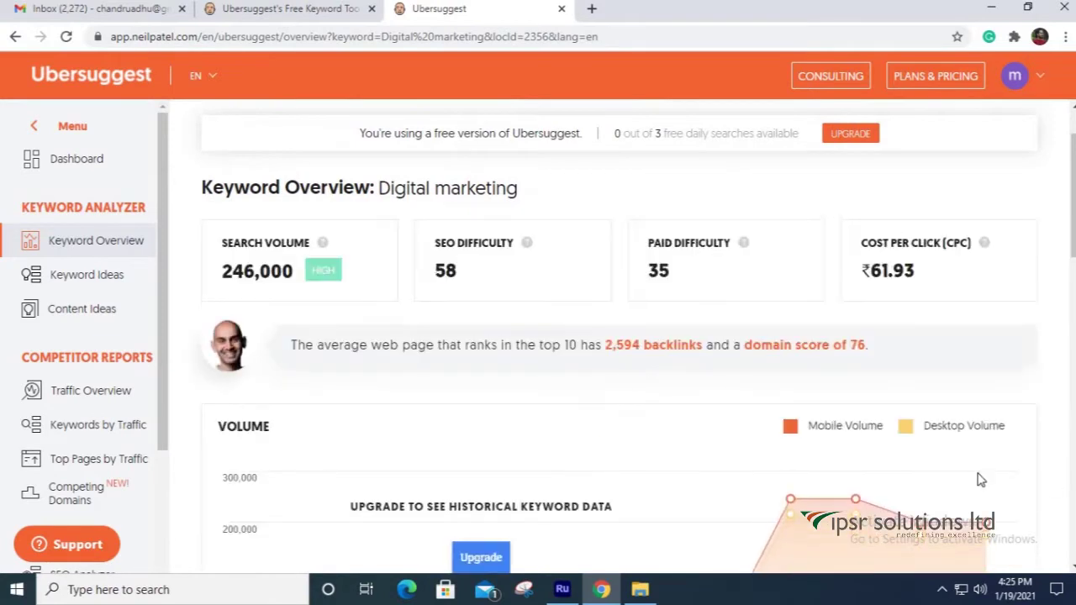
scroll(404, 265, up, 1)
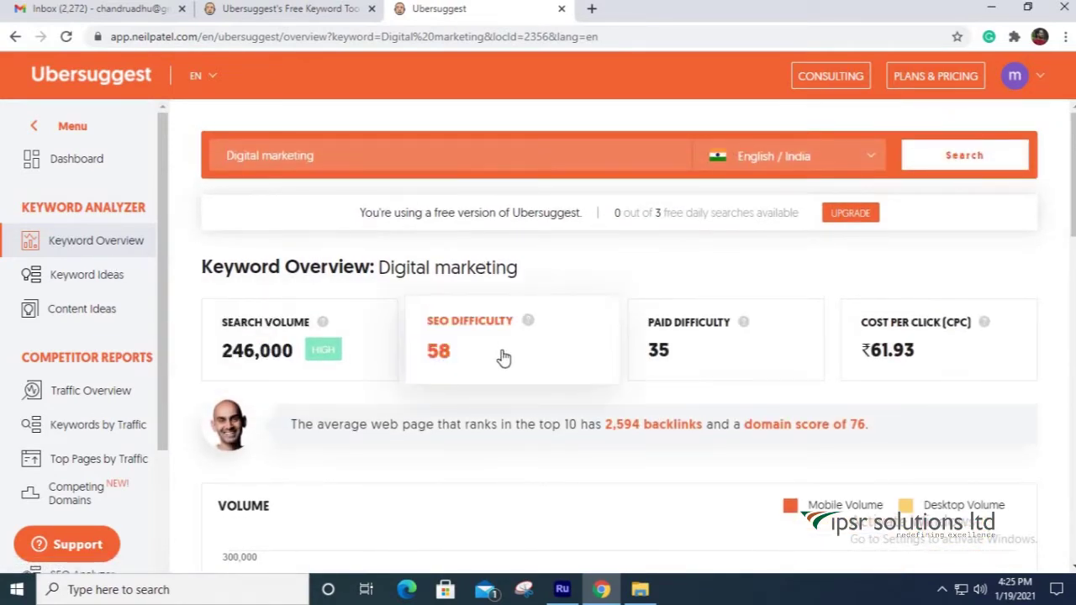
scroll(722, 352, down, 1)
scroll(723, 351, down, 2)
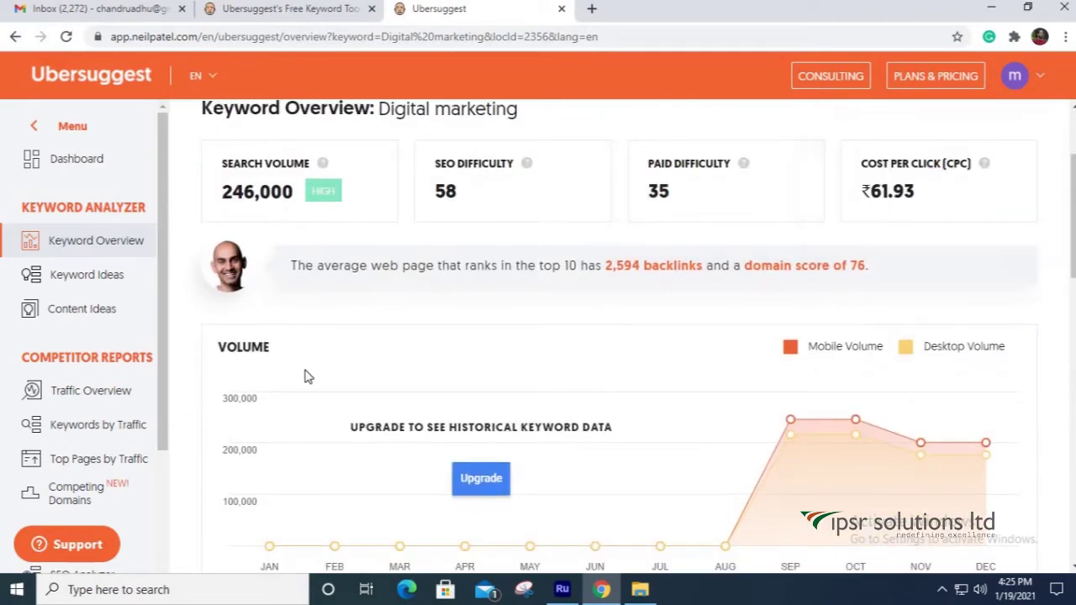
scroll(470, 286, down, 2)
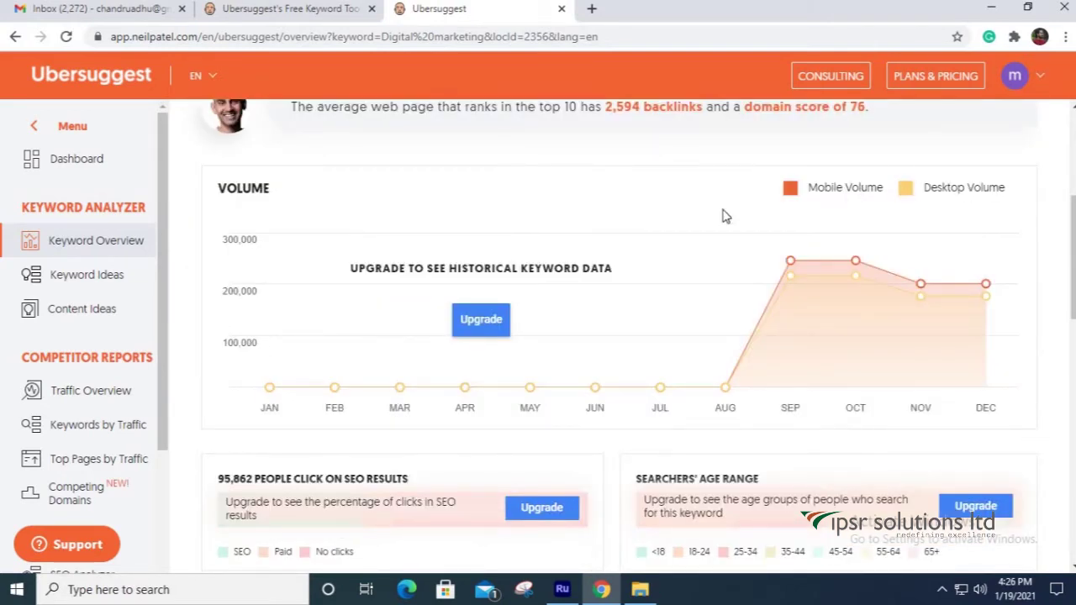
scroll(496, 269, down, 2)
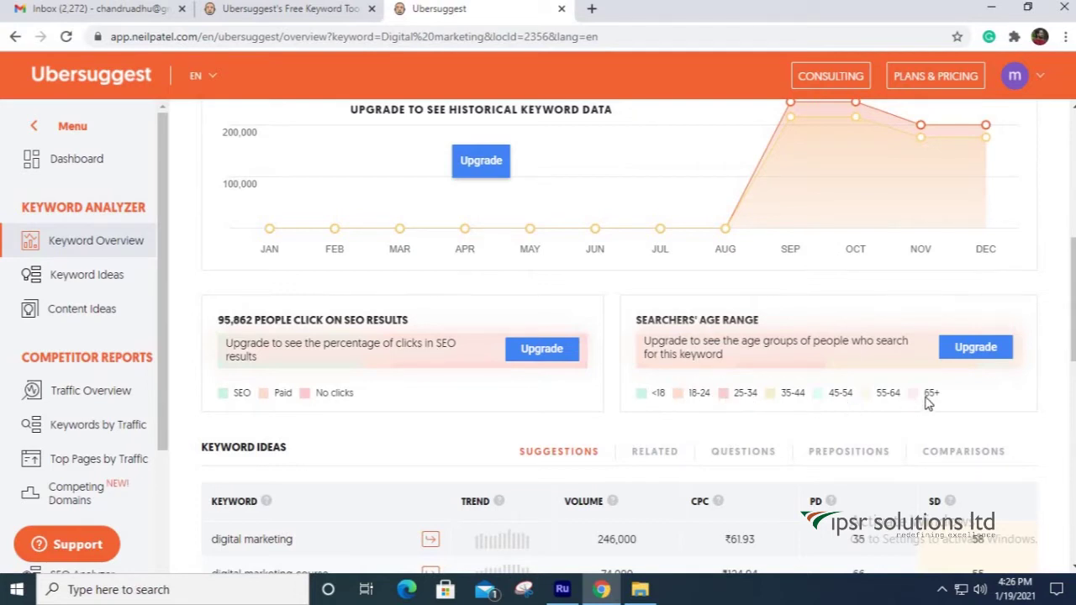
scroll(737, 386, down, 2)
scroll(736, 387, down, 1)
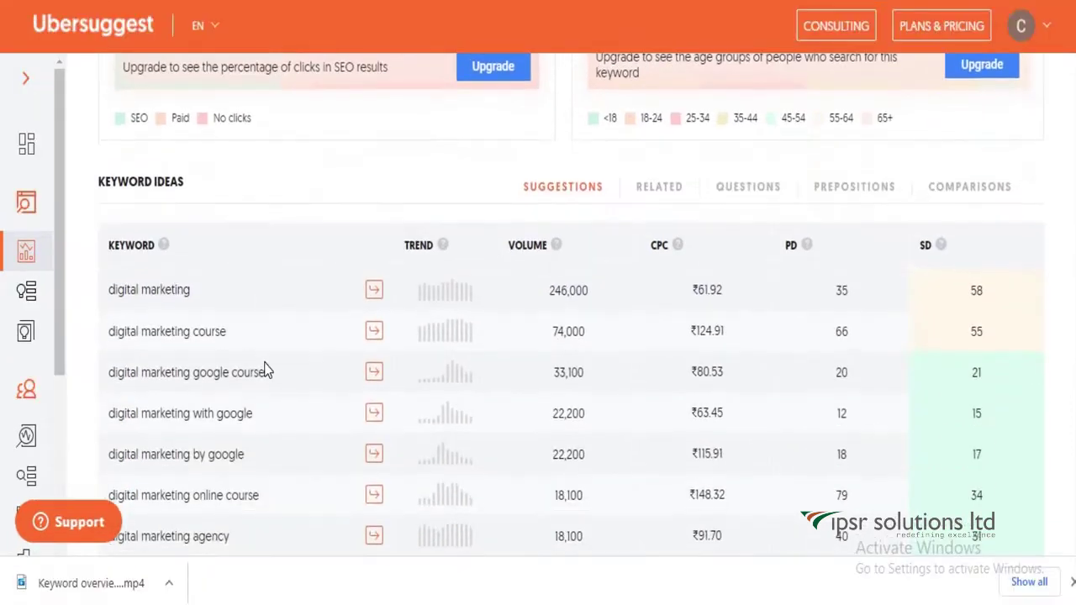
scroll(264, 365, down, 2)
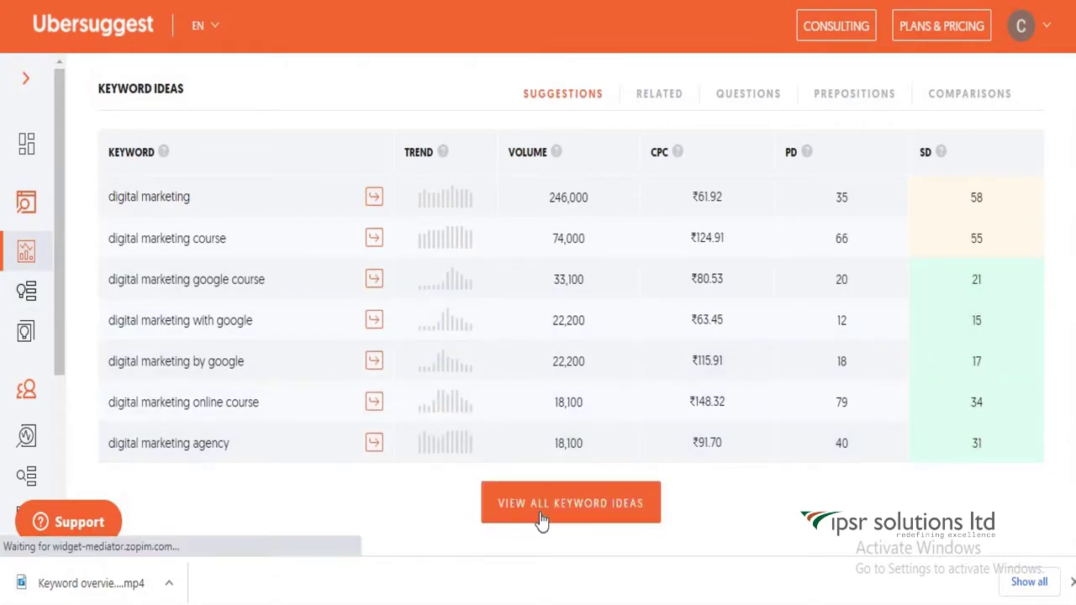
Step: Show all keyword ideas for Digital marketing and go through the related, questions, prepositions and comparisons lists
click(540, 514)
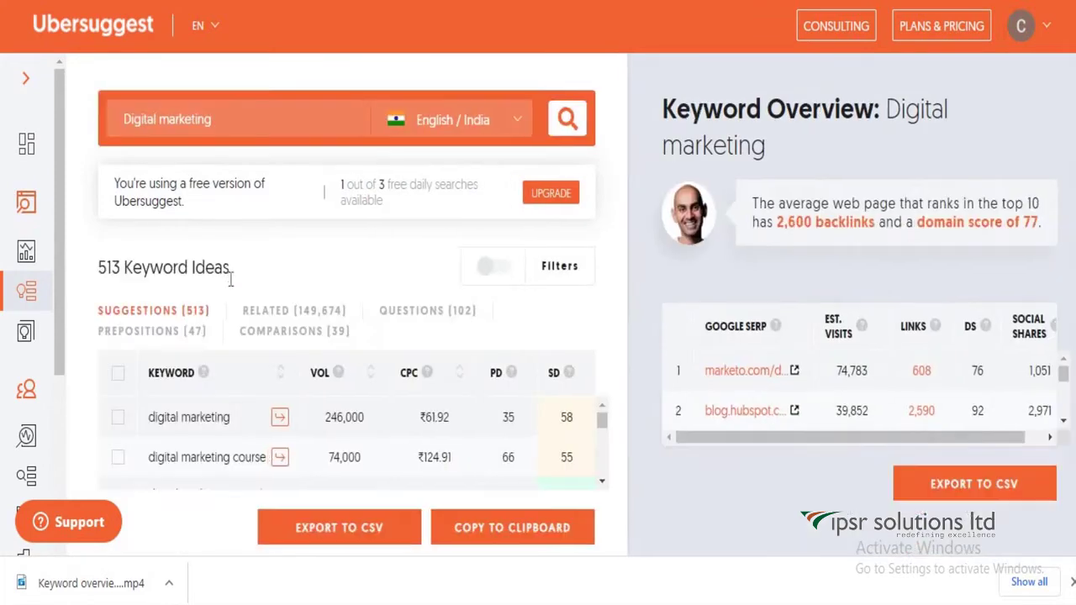
click(288, 313)
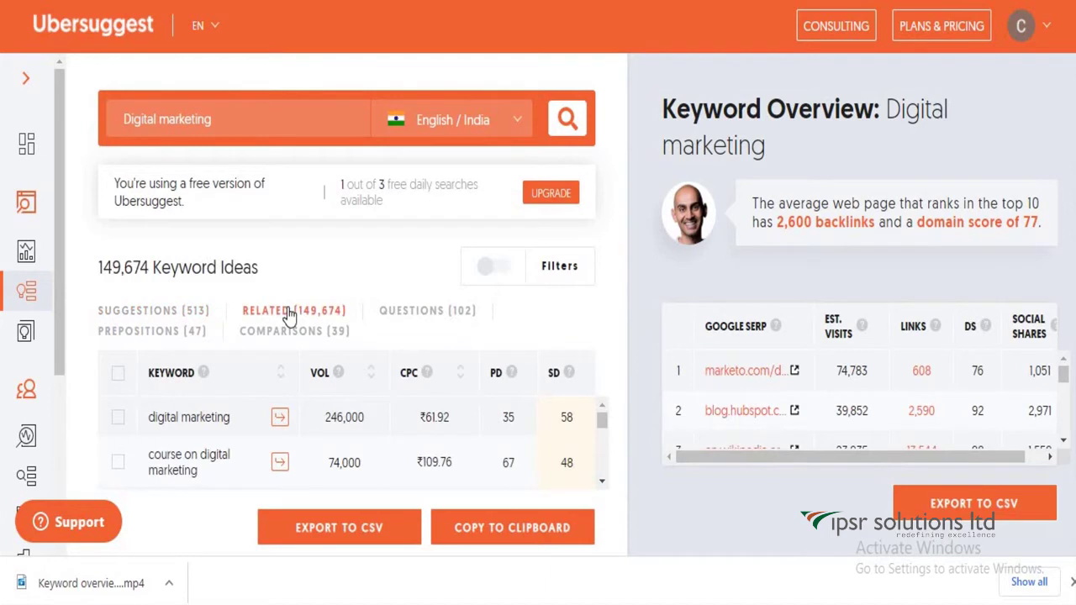
click(415, 311)
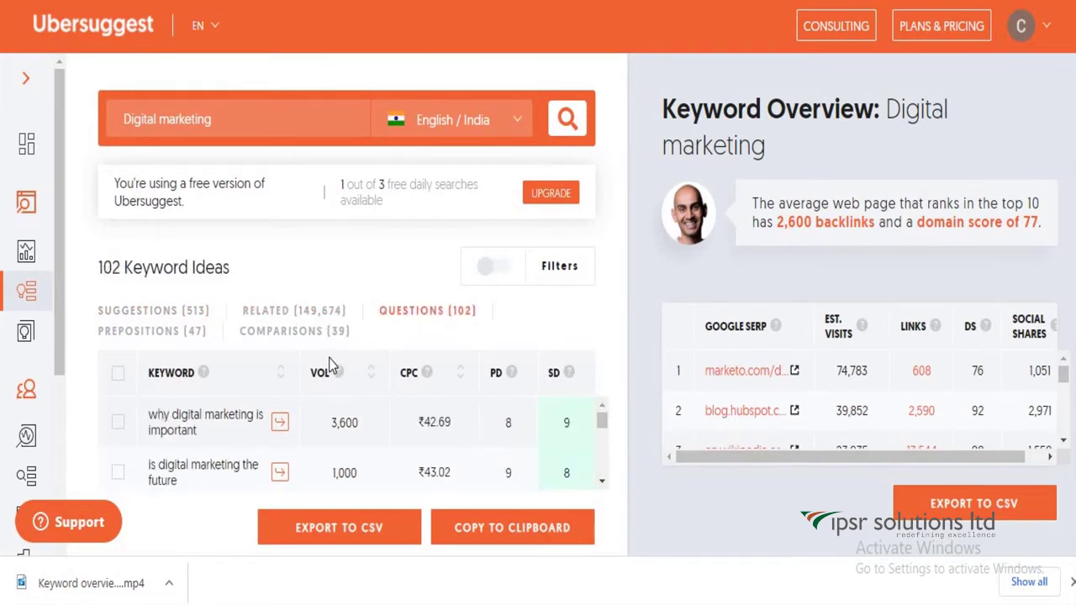
click(147, 333)
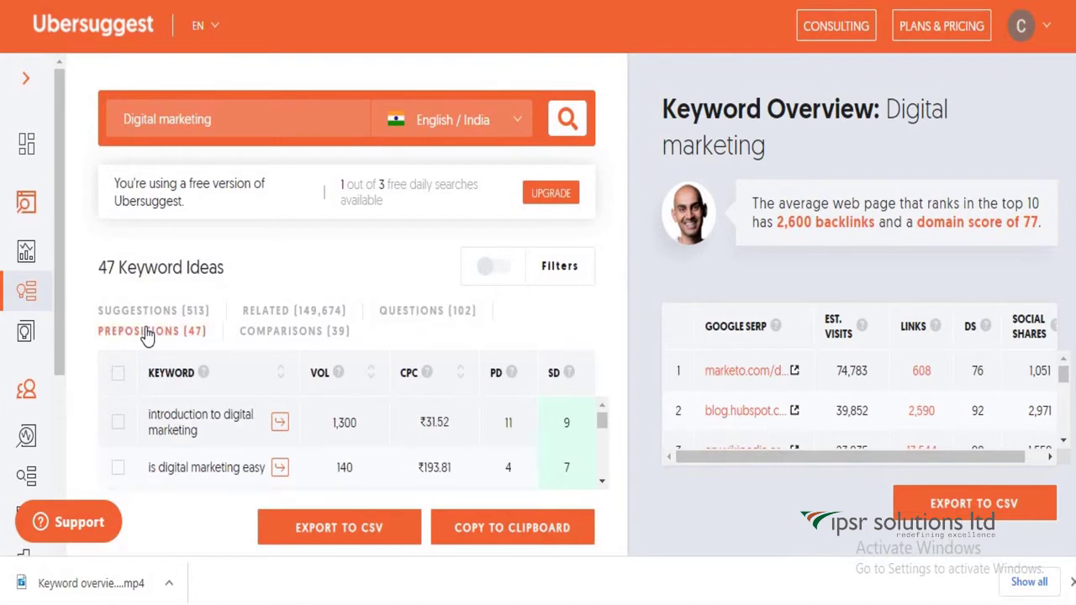
click(304, 333)
scroll(302, 446, down, 3)
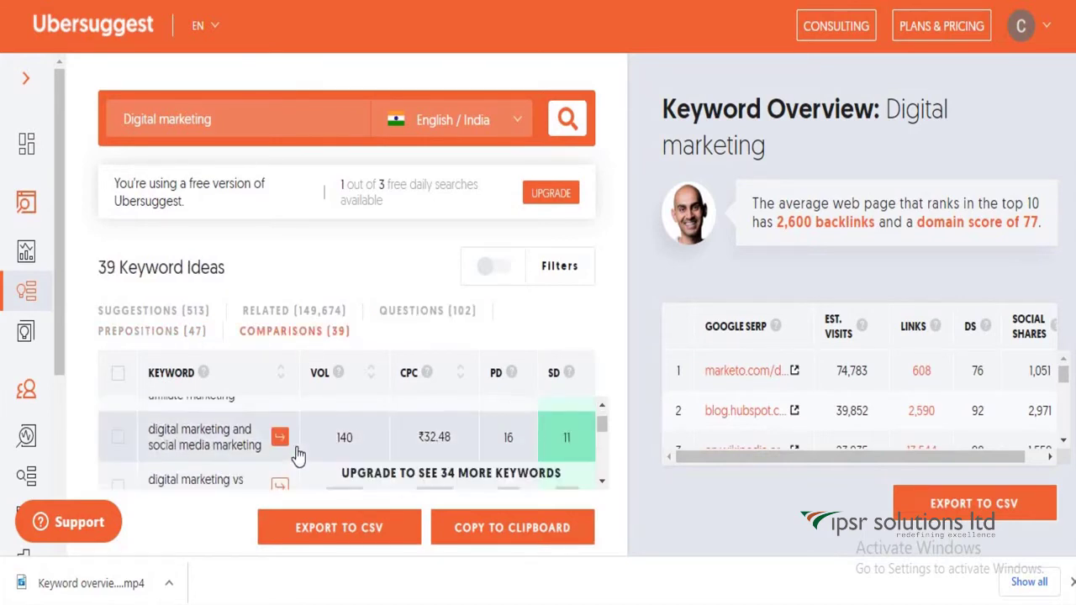
scroll(300, 453, down, 2)
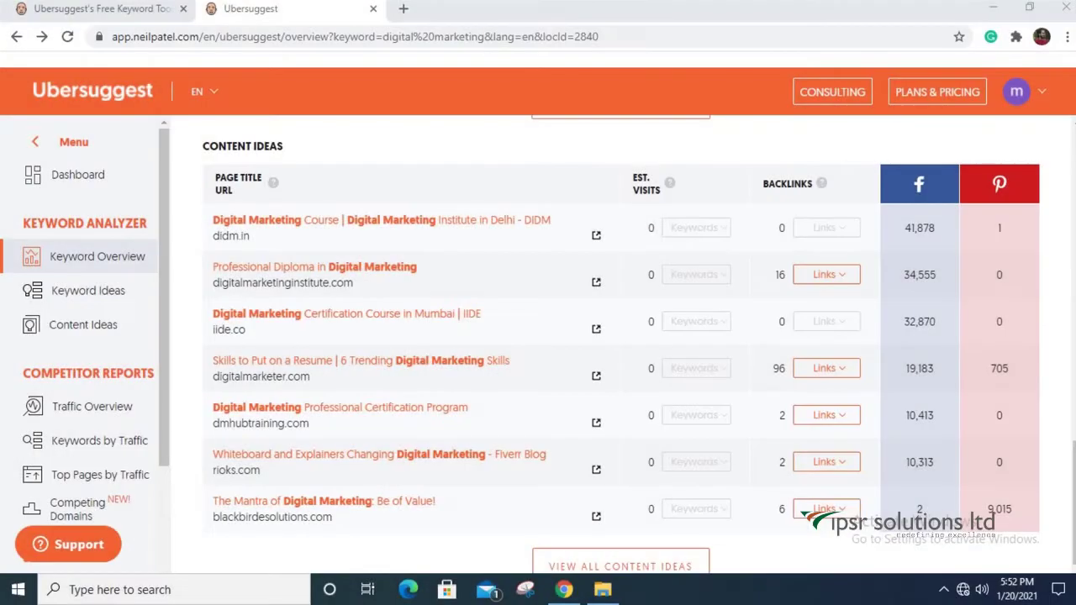
Step: Review the content ideas for digital marketing with their visits, backlinks and social shares, and open the Professional Diploma in Digital Marketing page
click(89, 330)
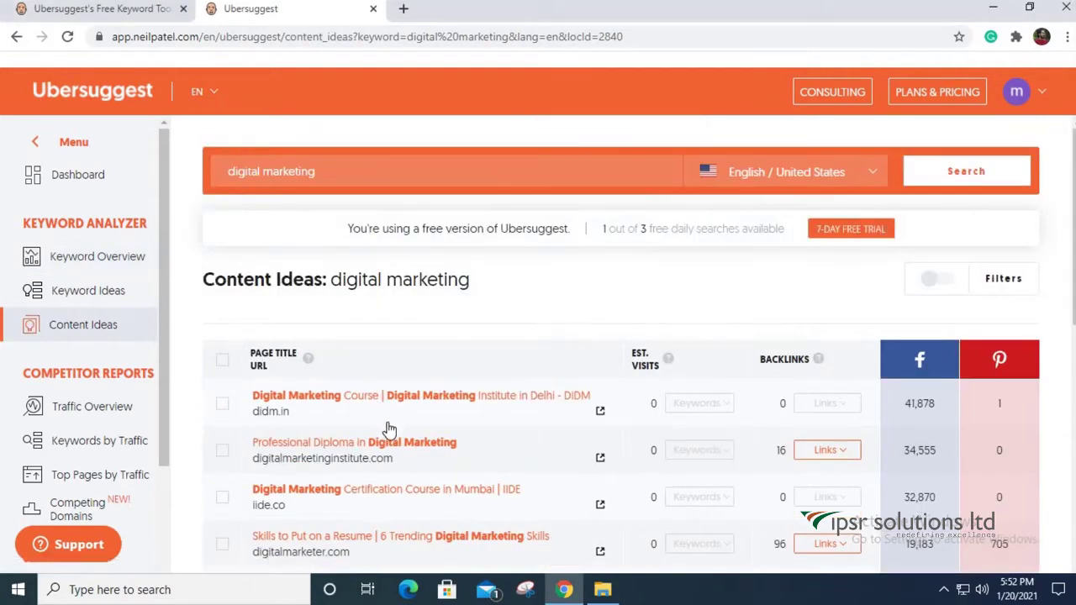
scroll(386, 426, down, 1)
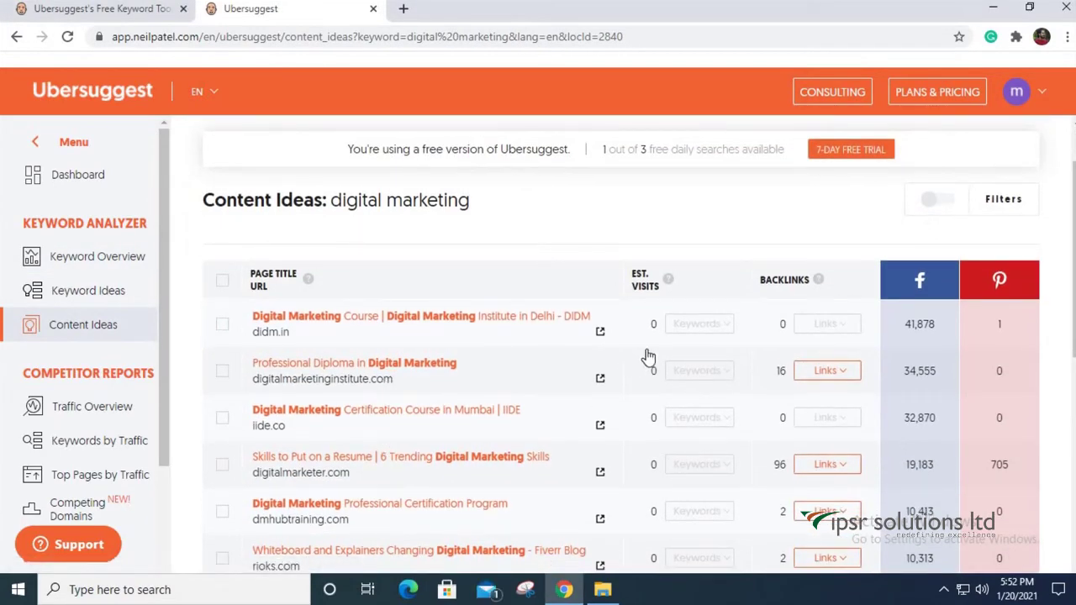
scroll(425, 419, down, 1)
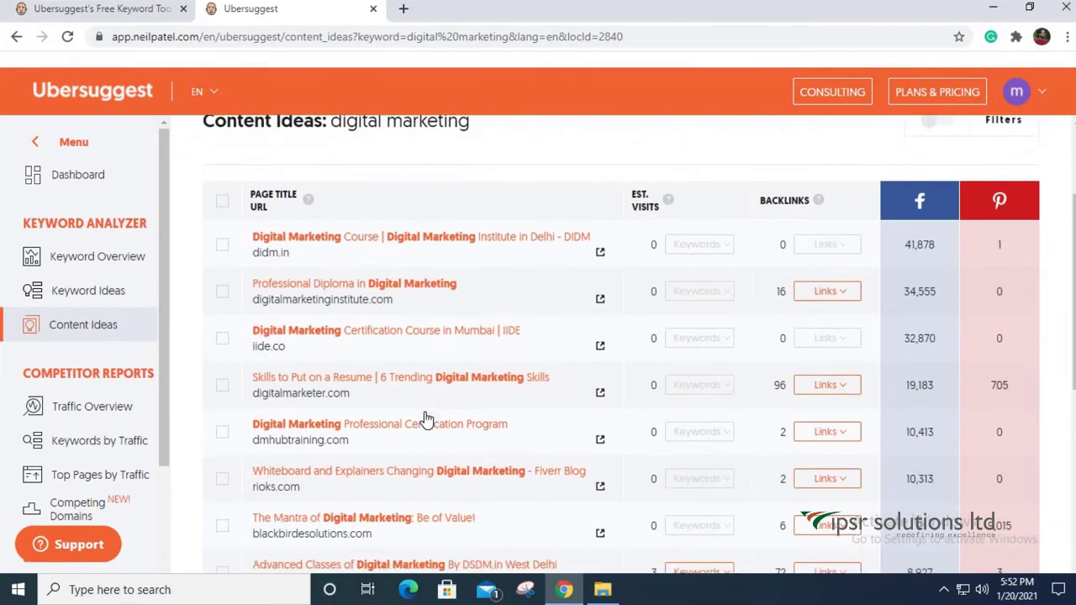
scroll(431, 389, up, 1)
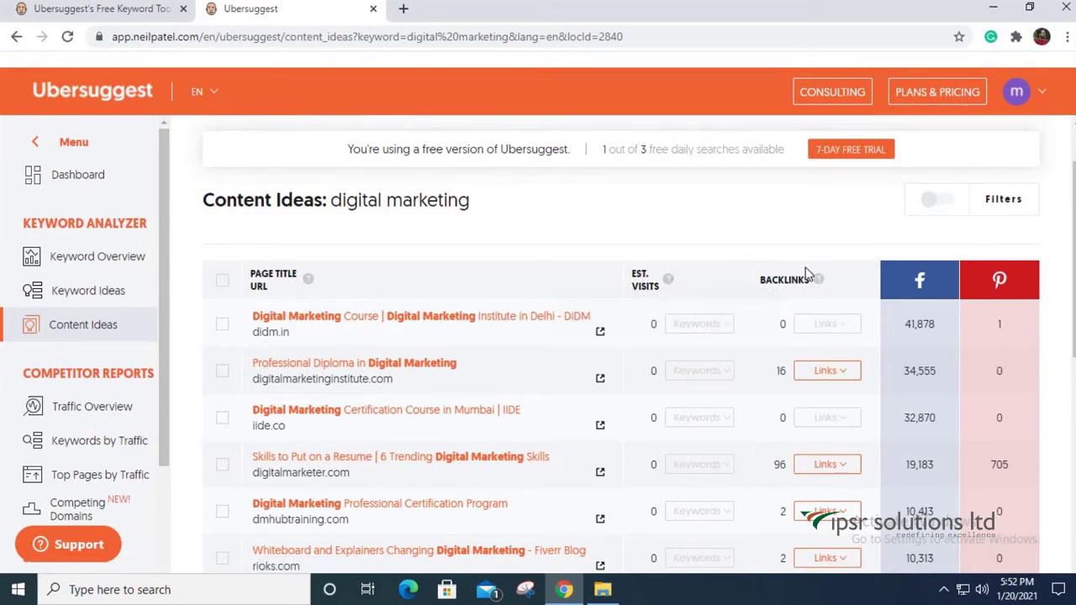
mouse_move(824, 287)
scroll(375, 300, down, 2)
click(330, 284)
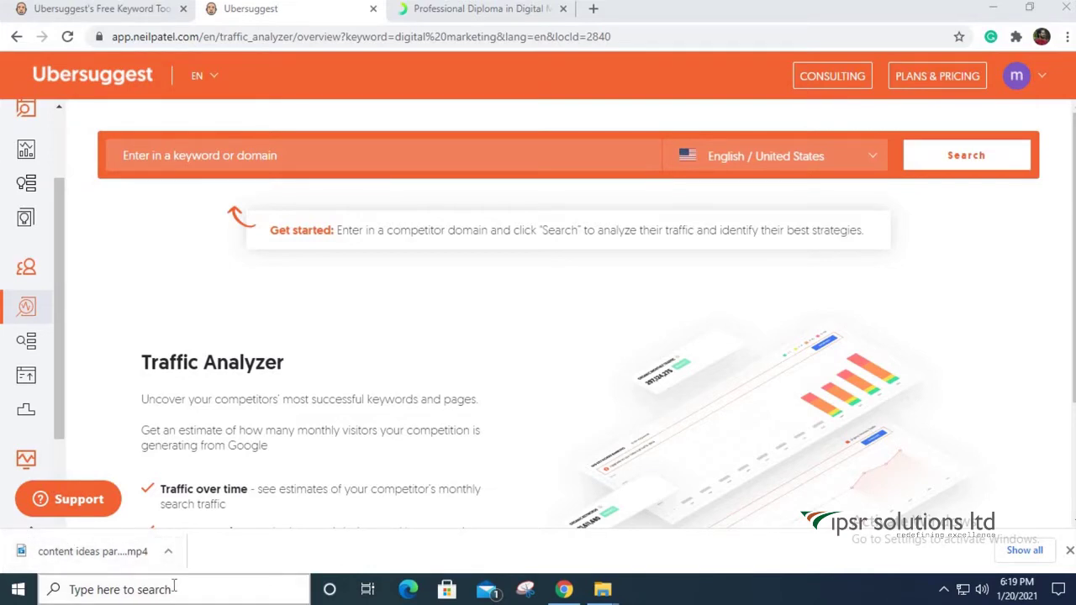
click(290, 152)
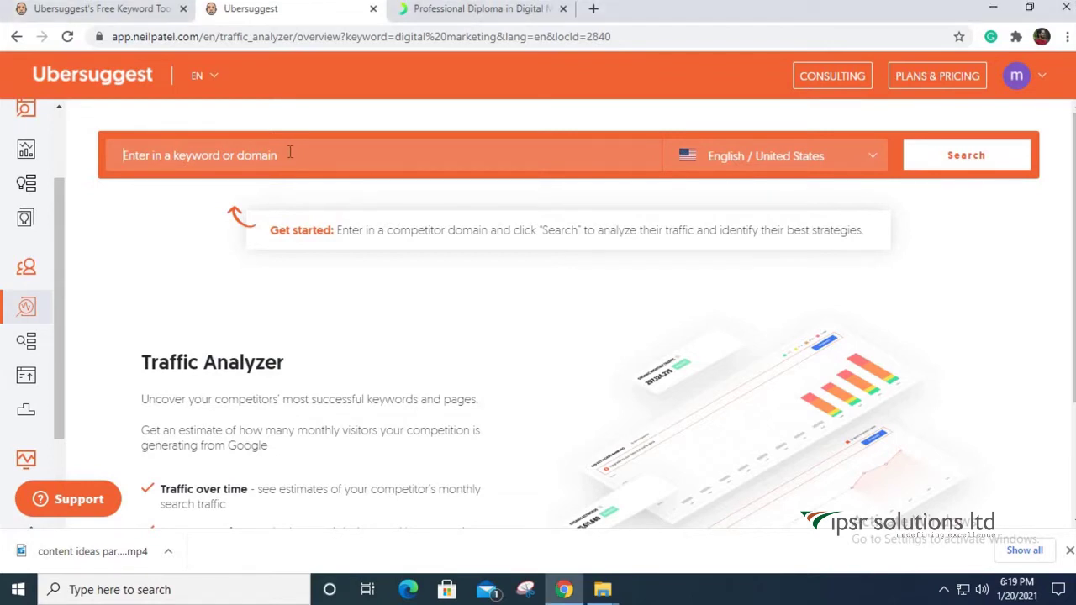
text(http://www.ipsr.edu.in/)
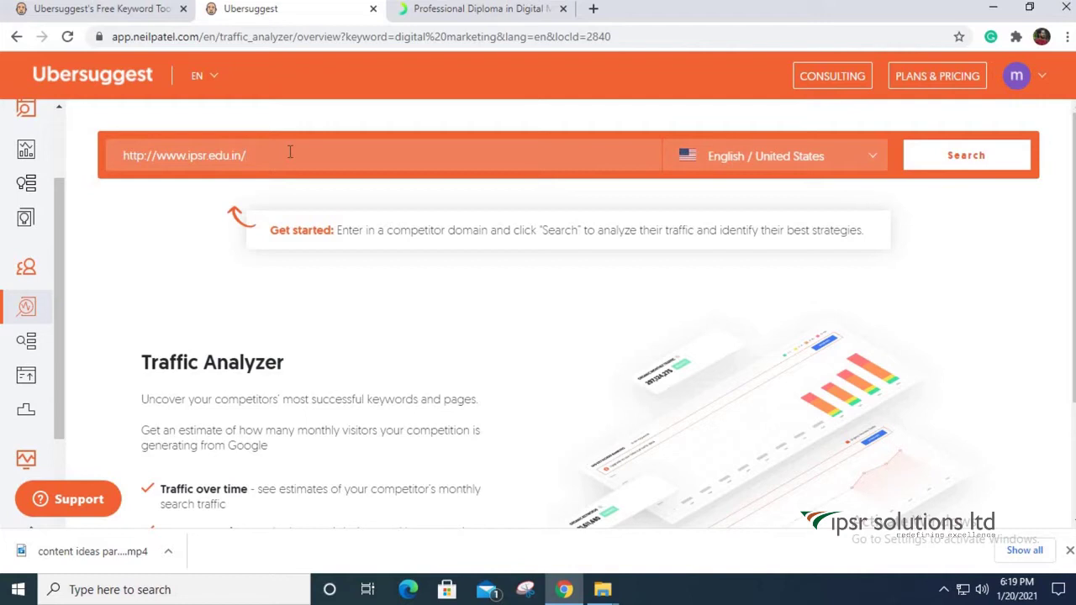
click(766, 155)
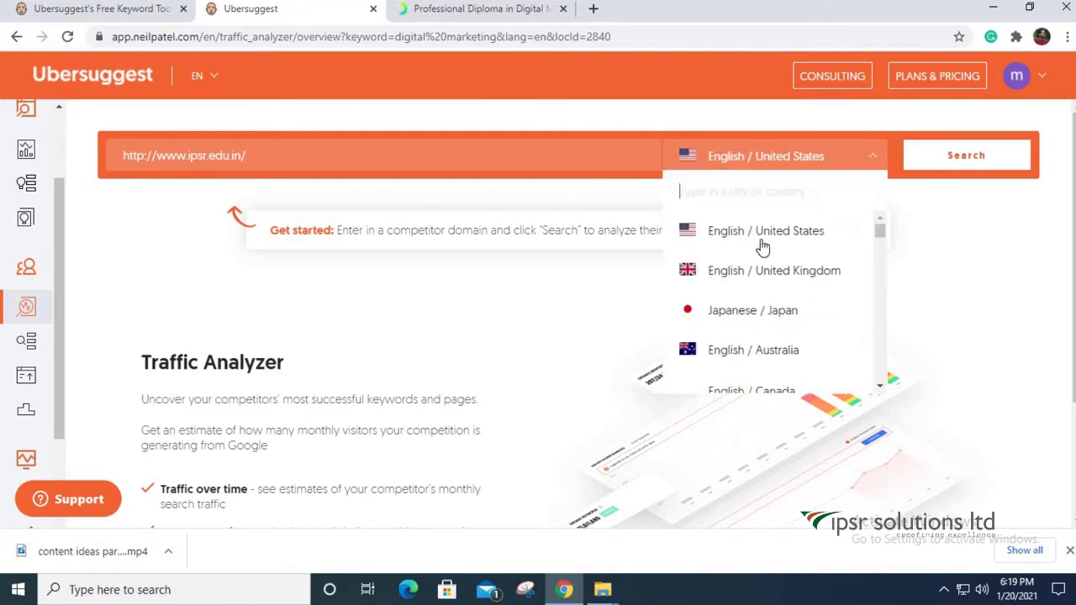
text(in)
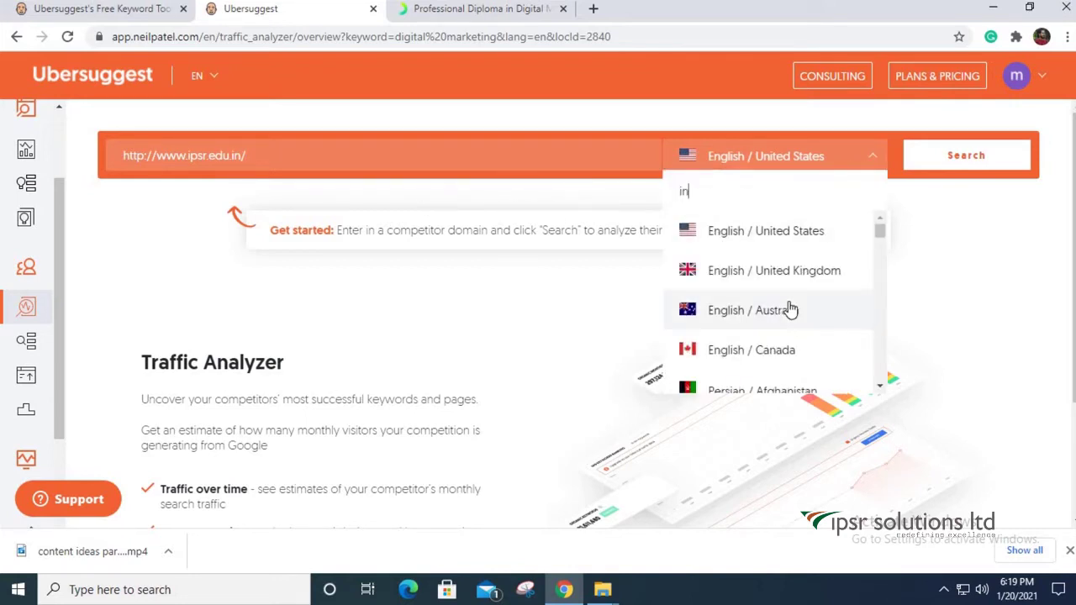
text(di)
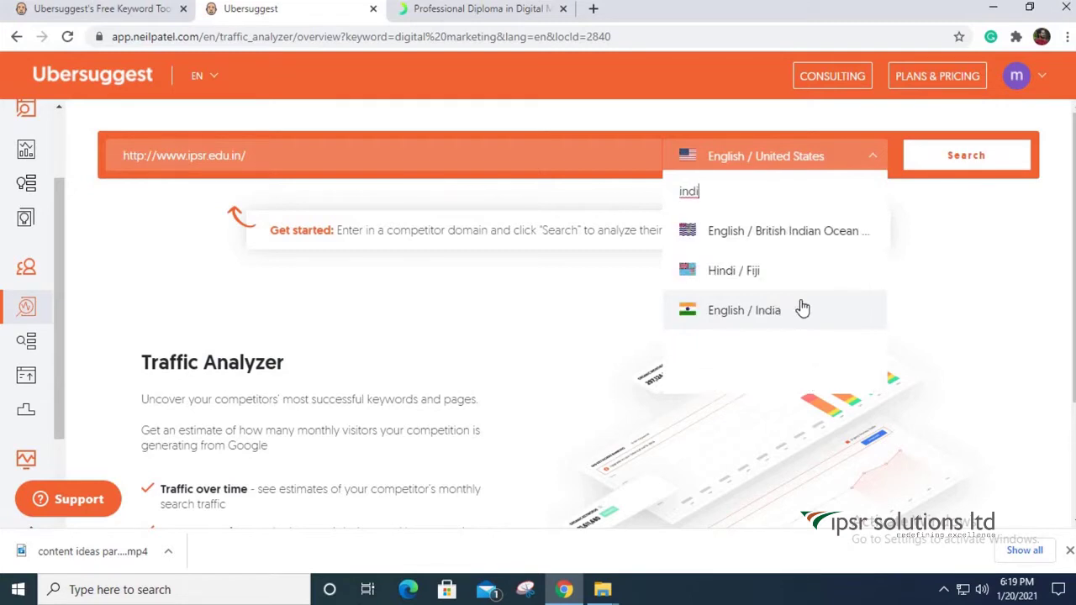
click(800, 306)
click(963, 172)
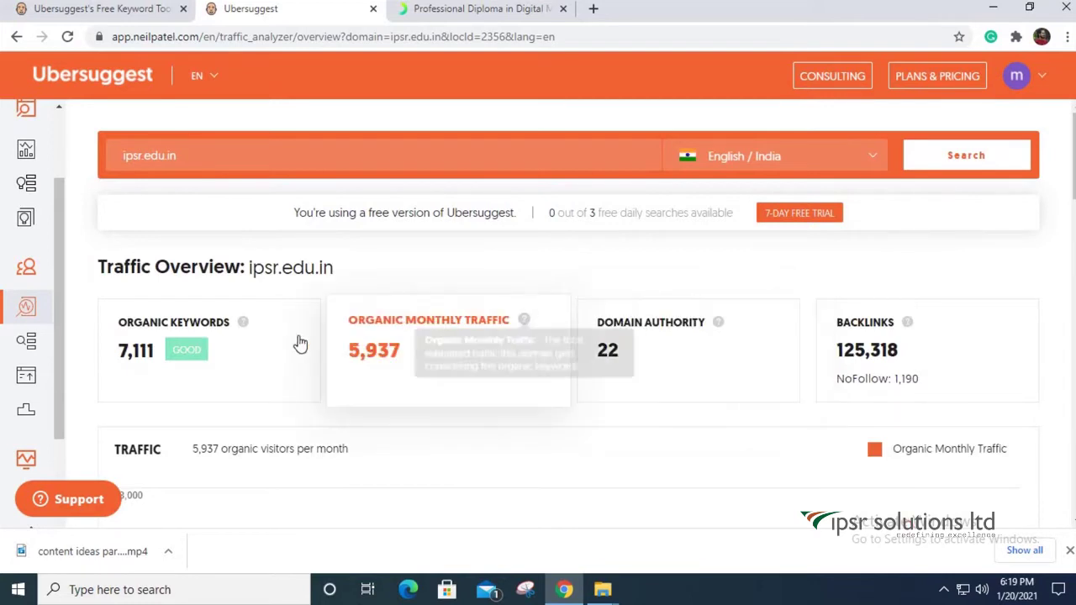
Step: Examine the ipsr.edu.in traffic overview: summary metrics, monthly traffic chart, SEO keywords ranking, top SEO pages and top SEO keywords
scroll(236, 337, down, 1)
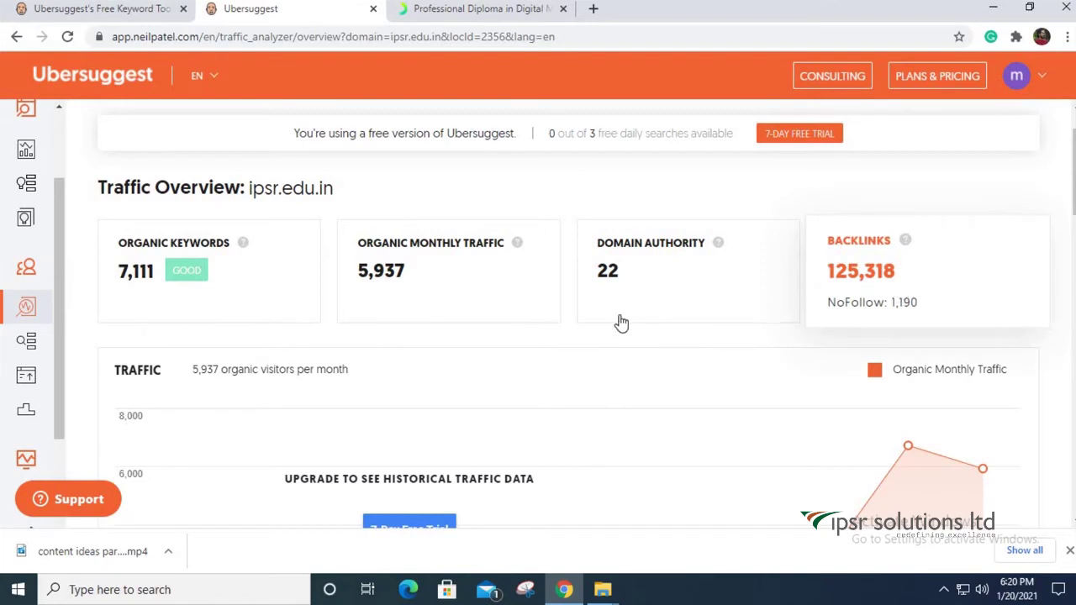
scroll(608, 333, down, 1)
scroll(608, 333, down, 2)
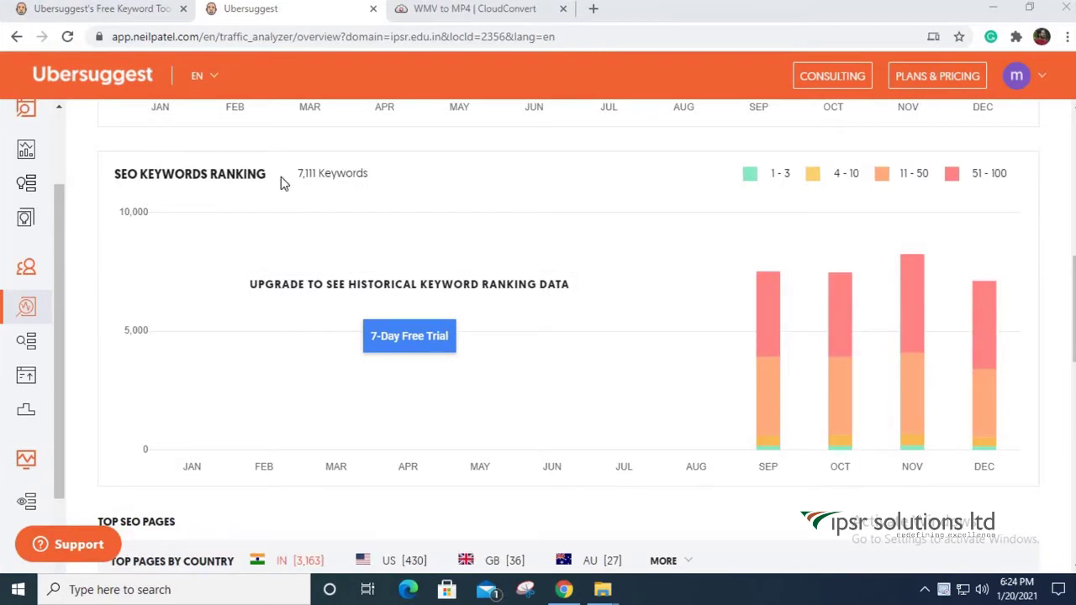
scroll(511, 326, down, 2)
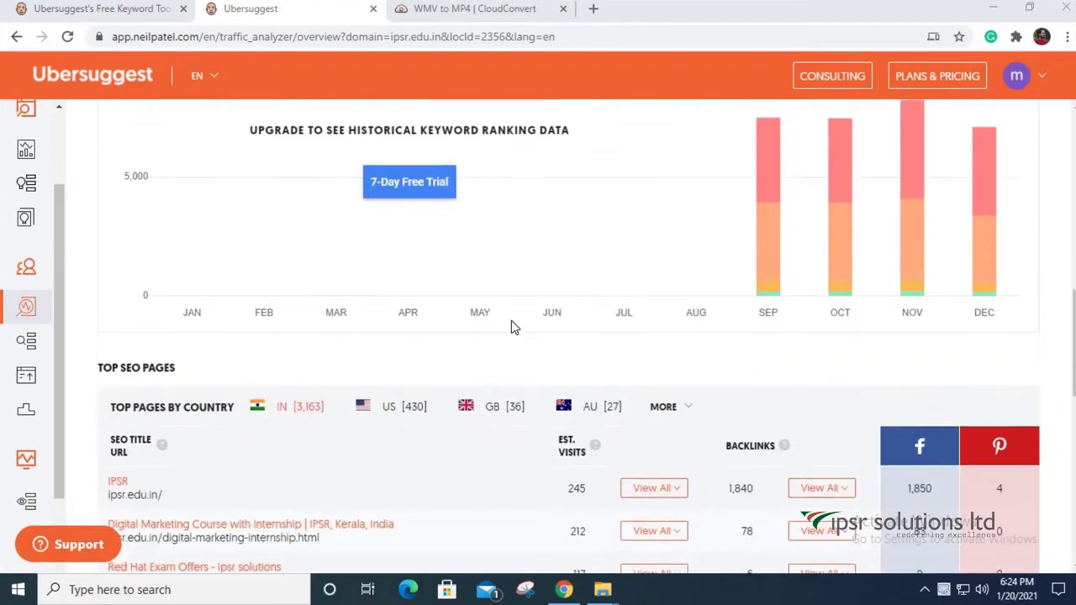
scroll(512, 321, down, 1)
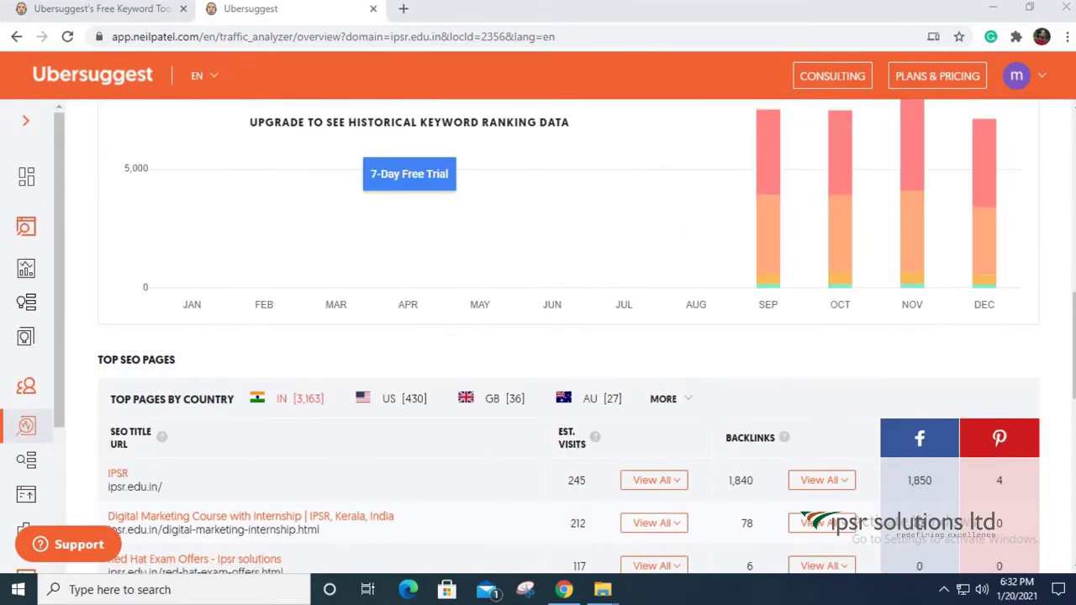
scroll(217, 533, down, 2)
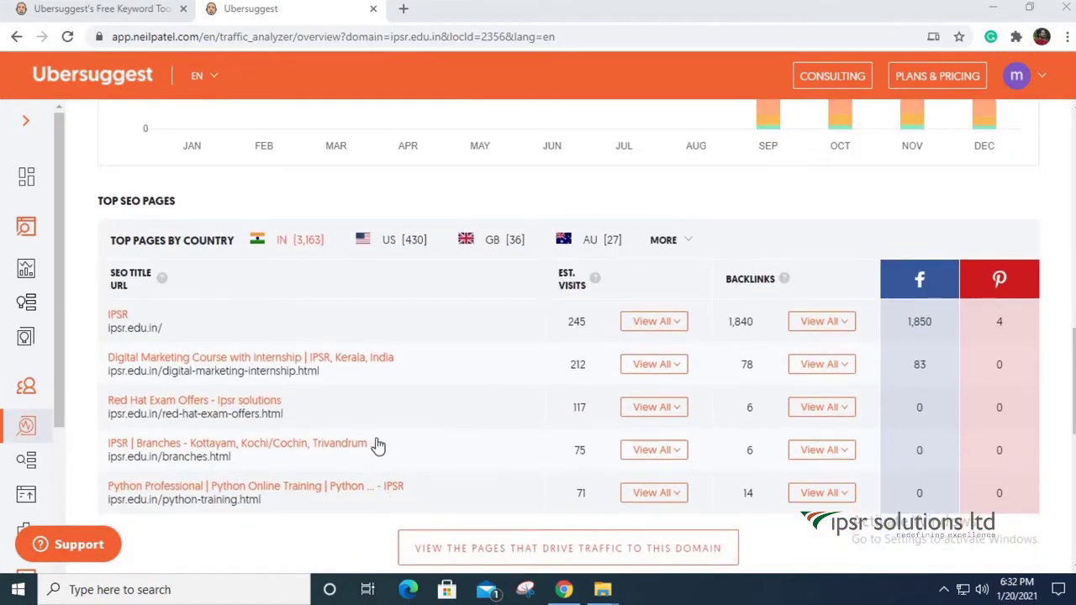
scroll(377, 446, down, 1)
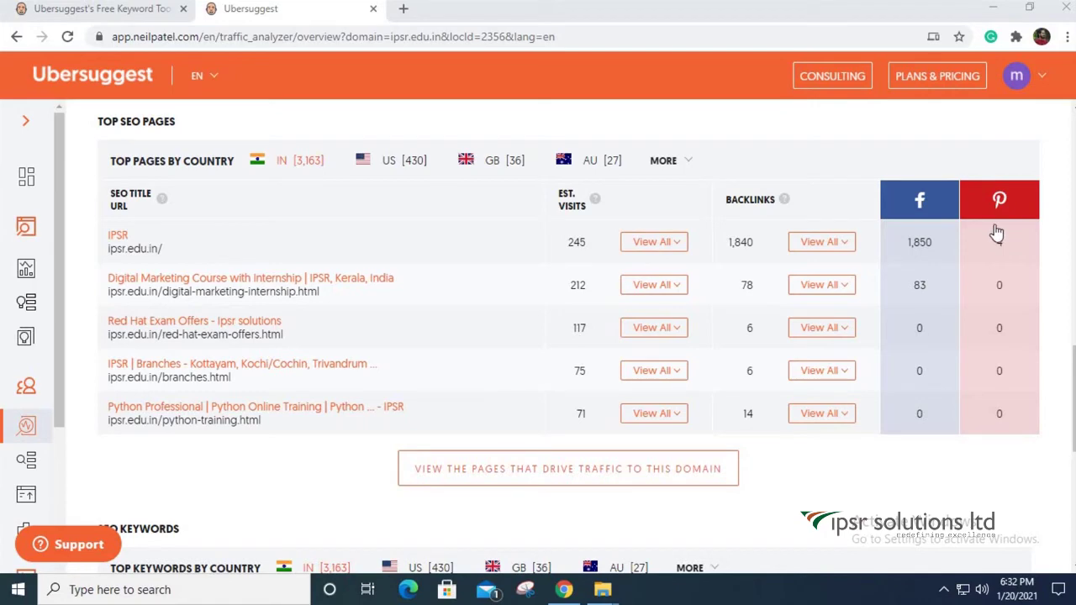
scroll(446, 420, down, 2)
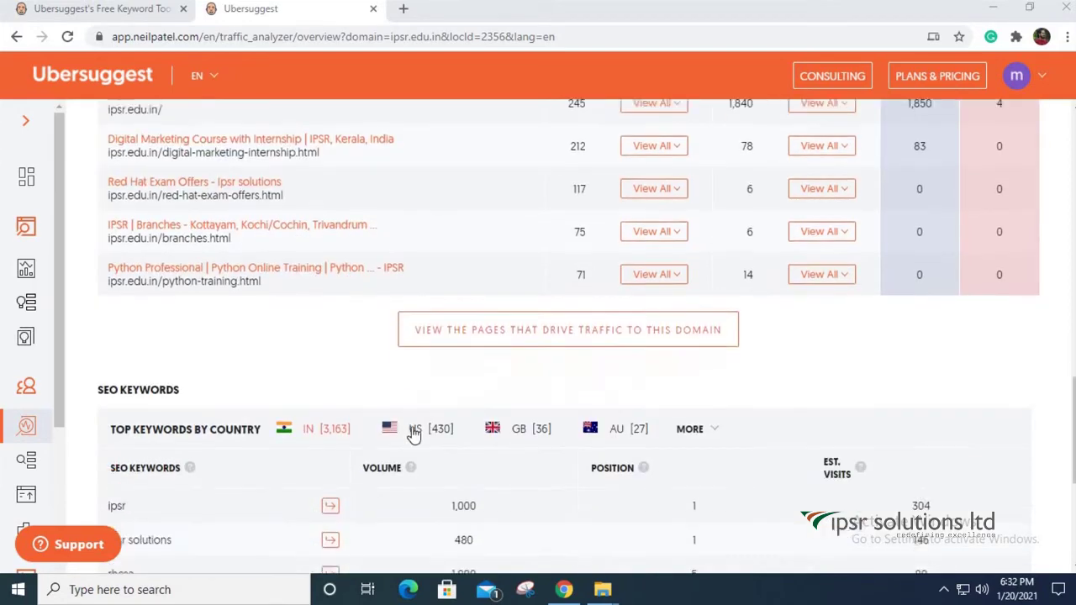
scroll(296, 320, down, 3)
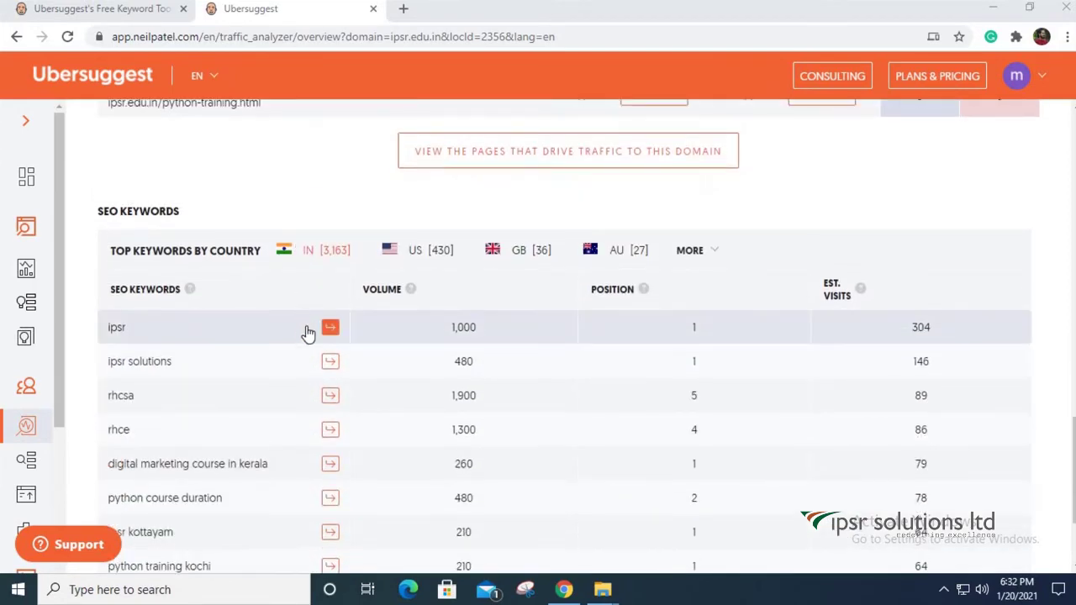
scroll(307, 334, down, 1)
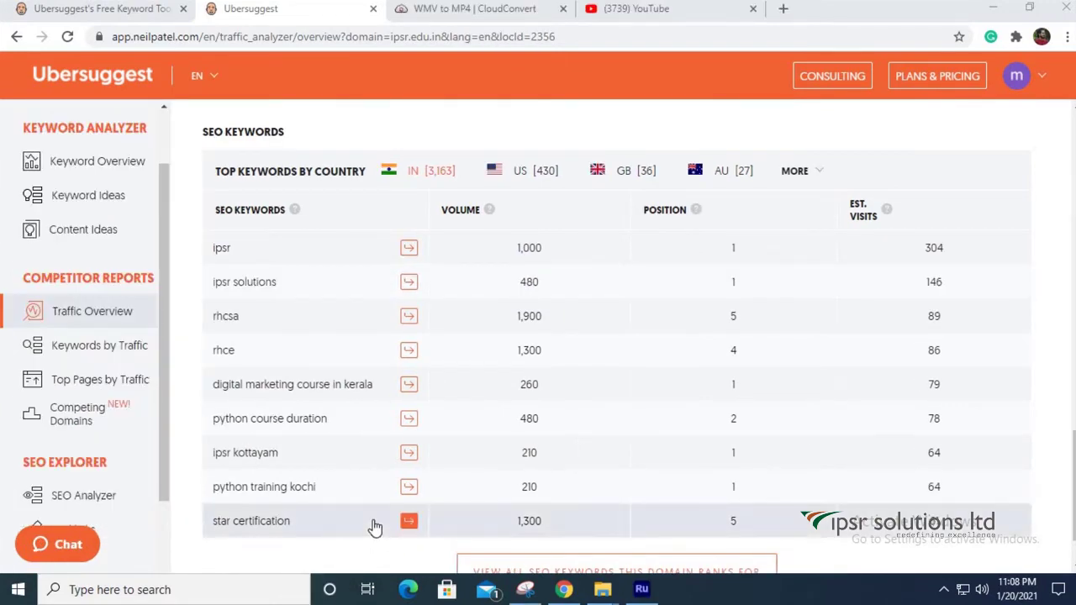
scroll(375, 526, up, 4)
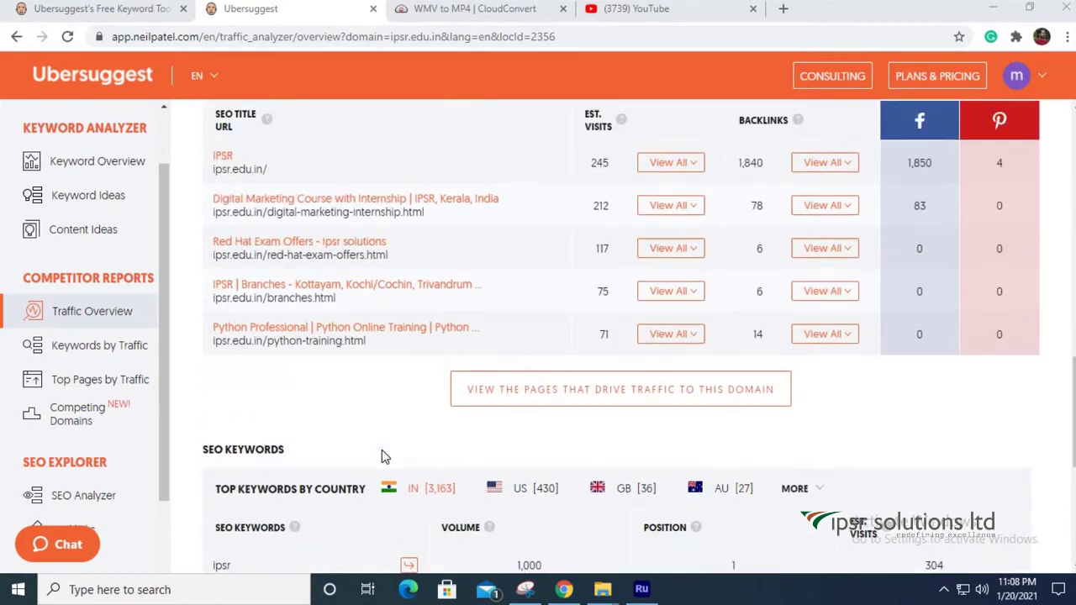
scroll(381, 456, up, 2)
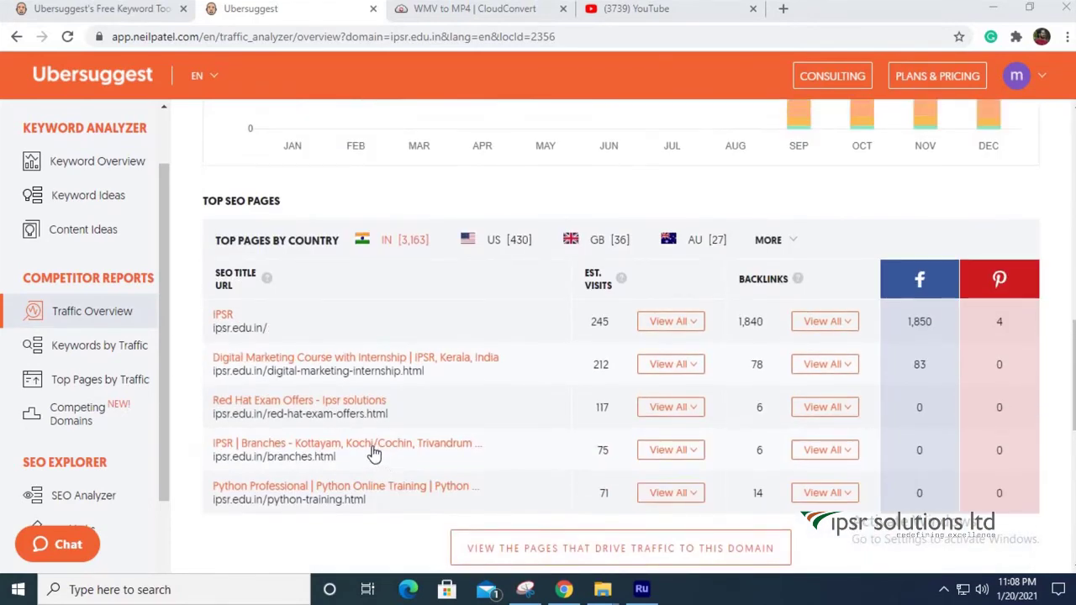
scroll(381, 449, down, 2)
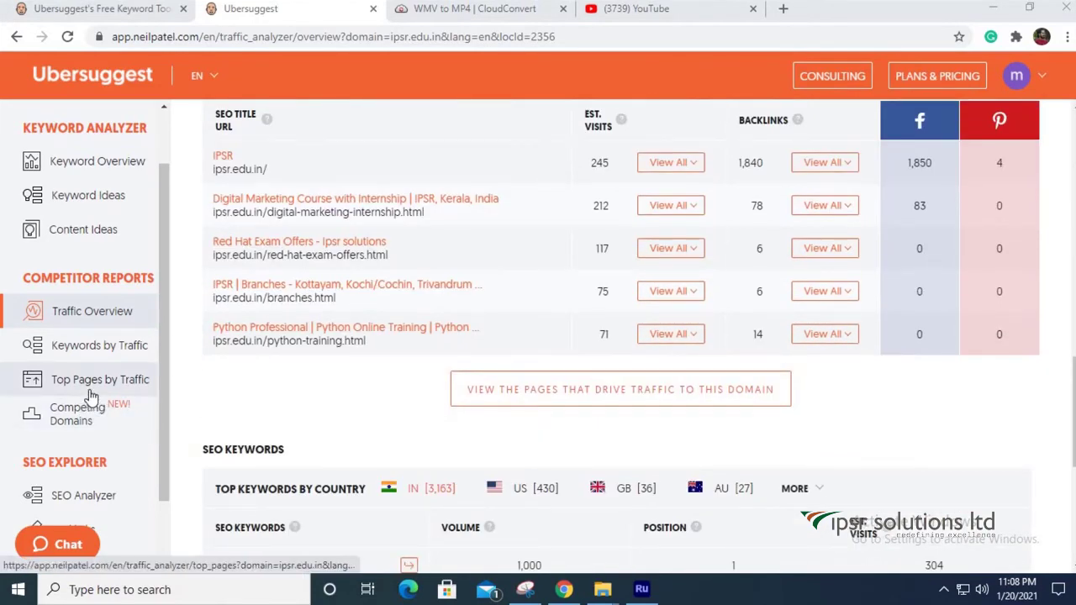
Step: Show the Top Pages by Traffic report for ipsr.edu.in and expand the keywords that generate visits to the IPSR home page
click(92, 391)
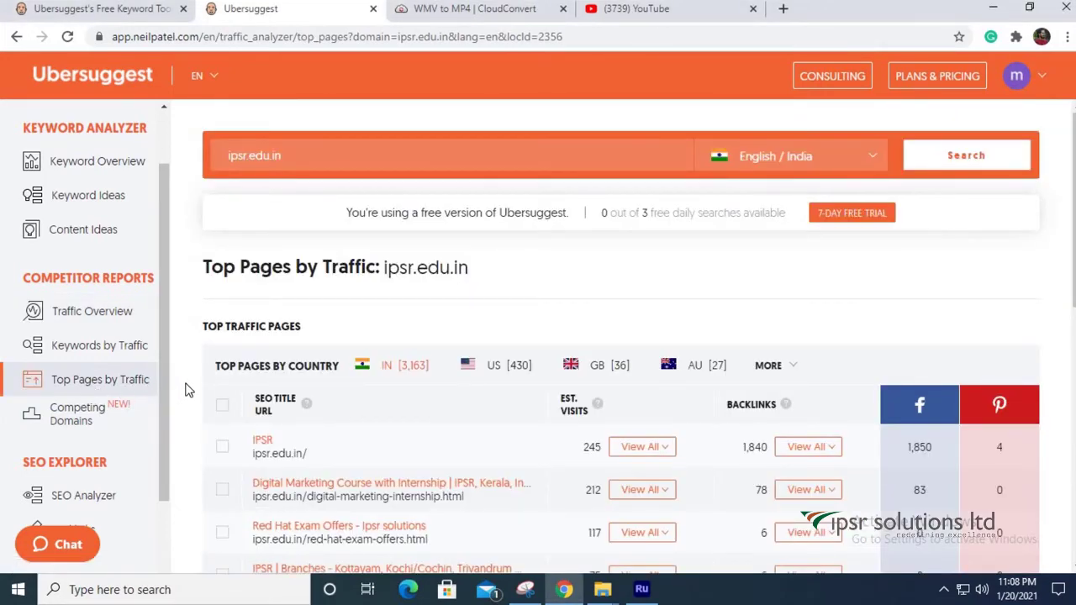
scroll(305, 411, down, 2)
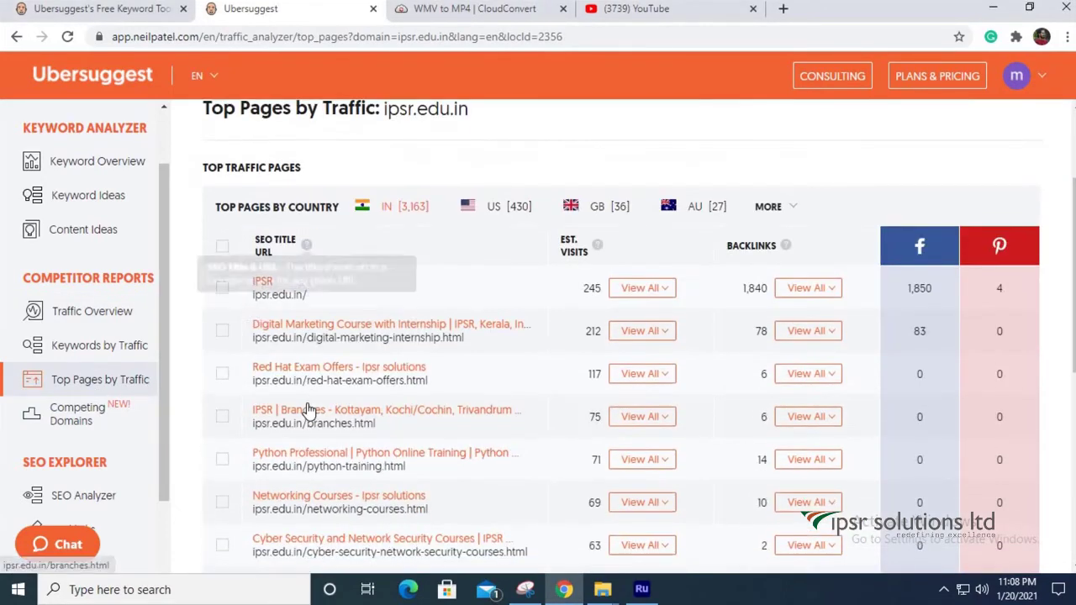
scroll(308, 433, down, 1)
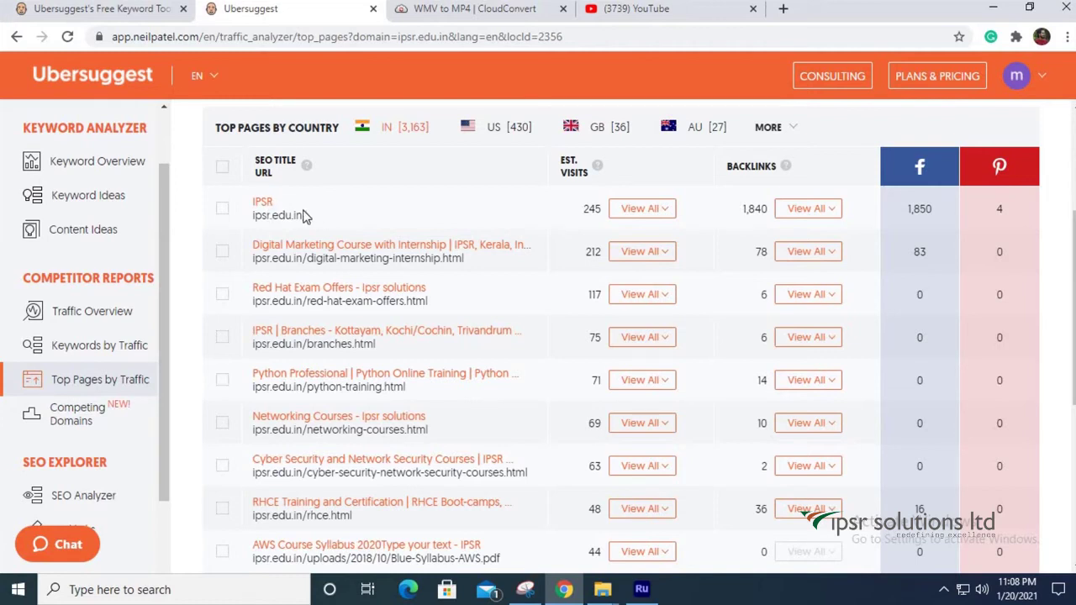
click(664, 210)
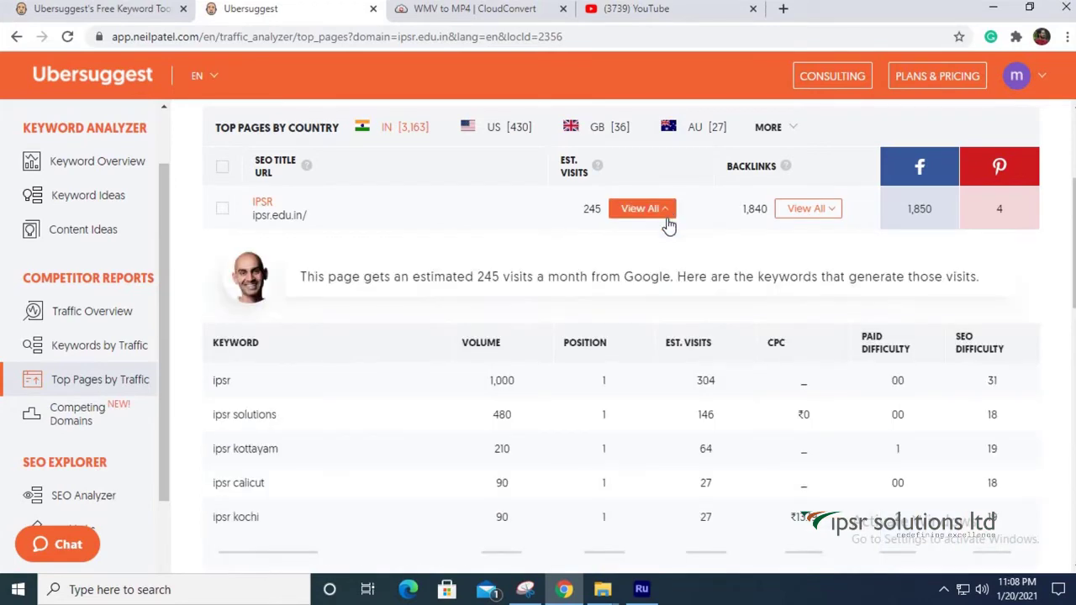
scroll(541, 384, down, 2)
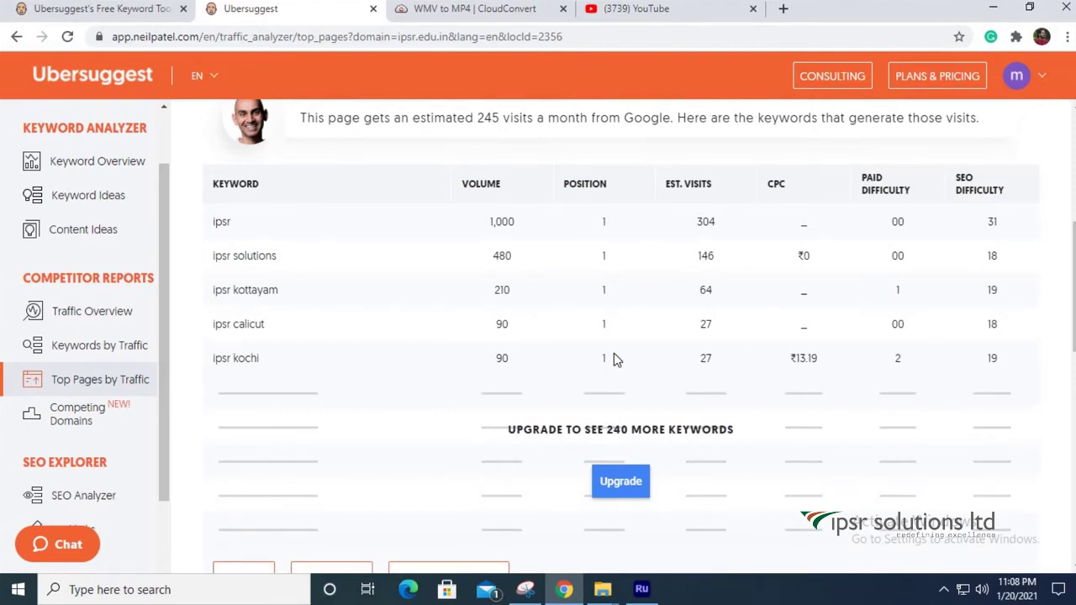
scroll(616, 357, down, 1)
scroll(509, 218, up, 1)
Step: Show the Keywords by Traffic report for ipsr.edu.in and go through its keyword list
click(107, 353)
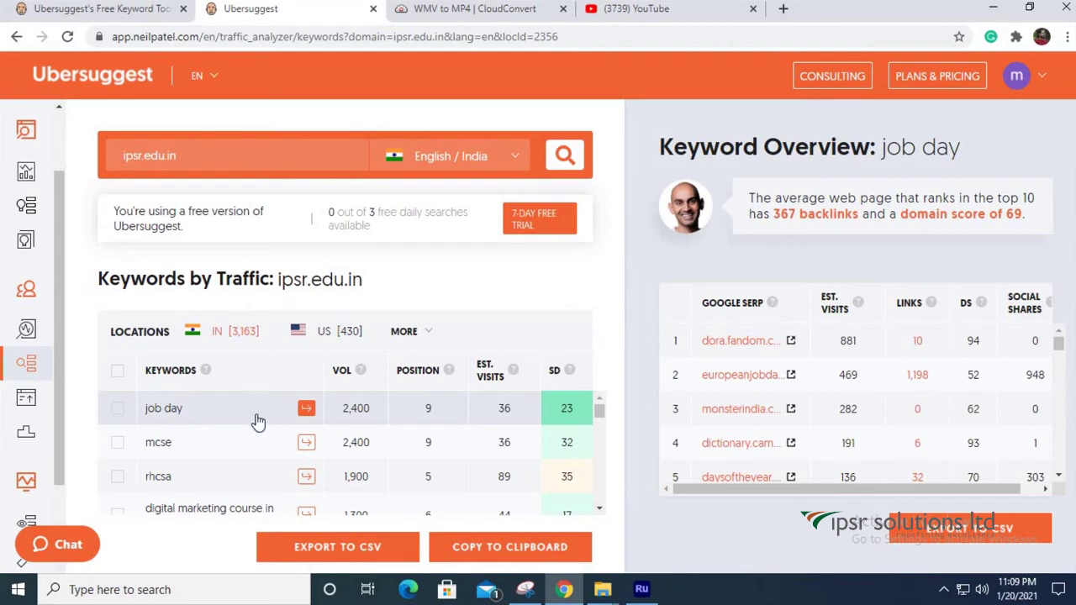
scroll(217, 424, down, 5)
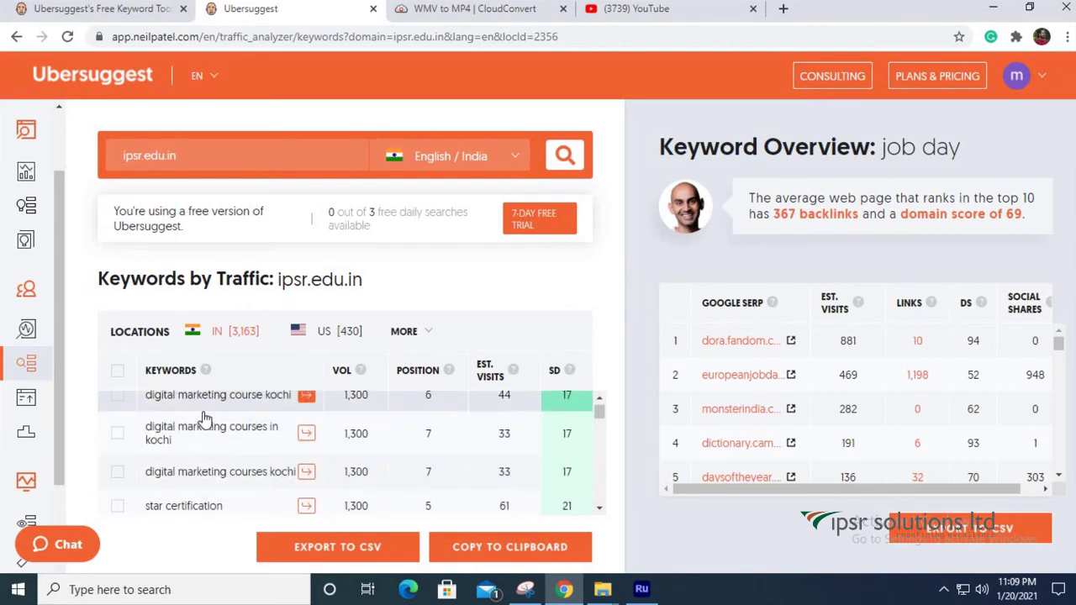
scroll(227, 454, down, 5)
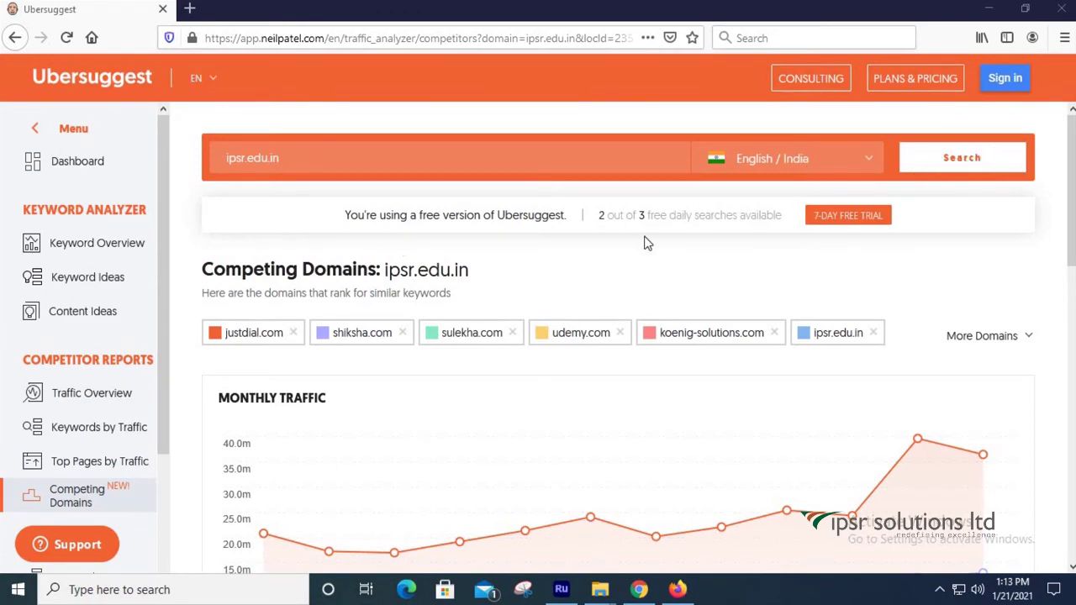
Step: Review the competing domains of ipsr.edu.in: the monthly traffic chart and each competitor's common keywords, keywords gap, estimated traffic and backlinks
scroll(647, 243, down, 2)
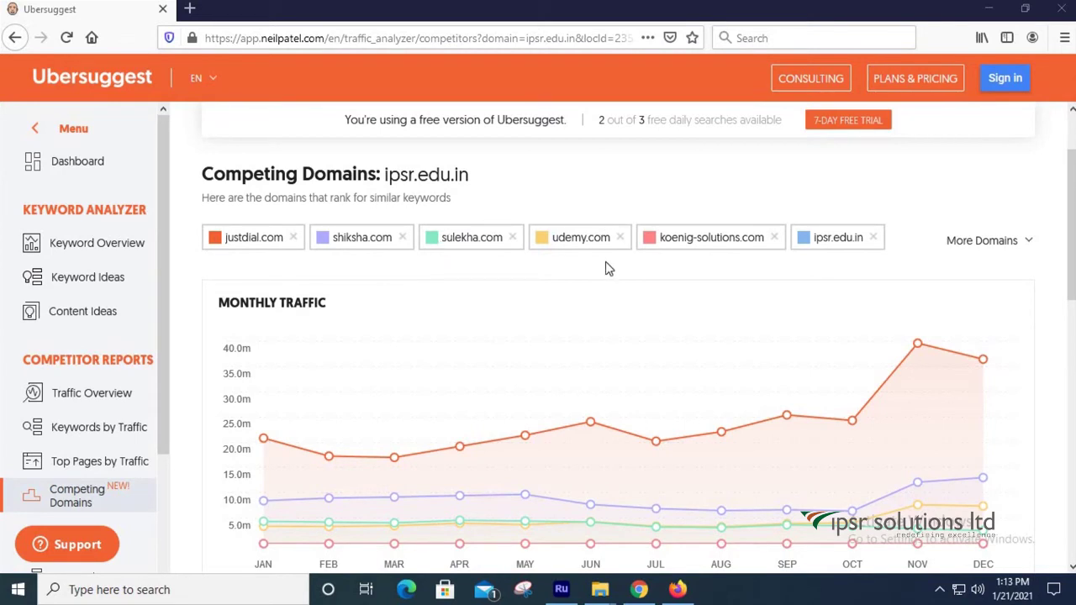
scroll(574, 294, down, 2)
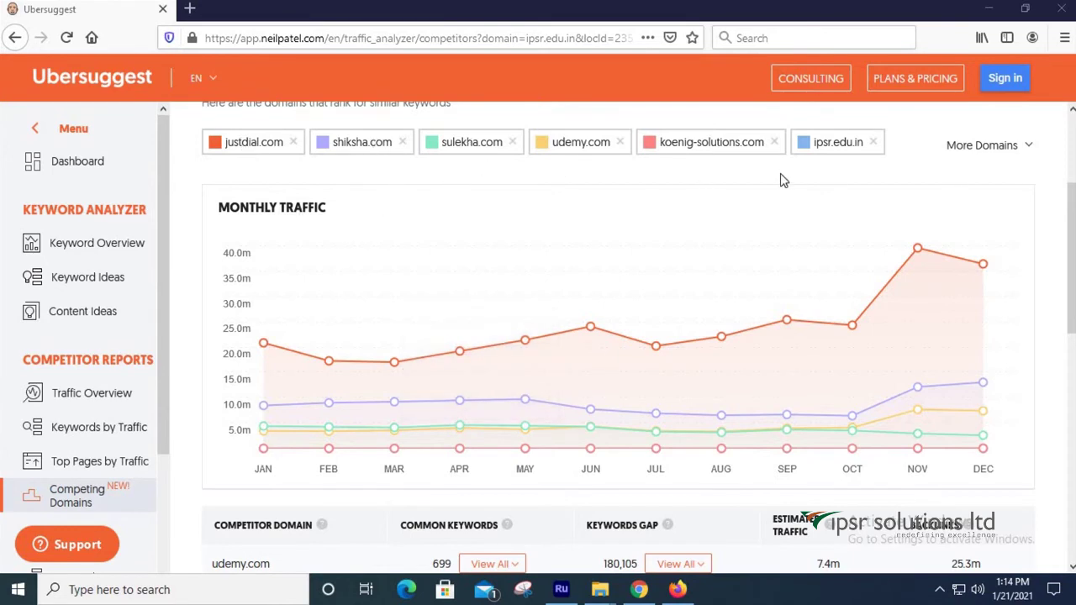
scroll(713, 244, down, 4)
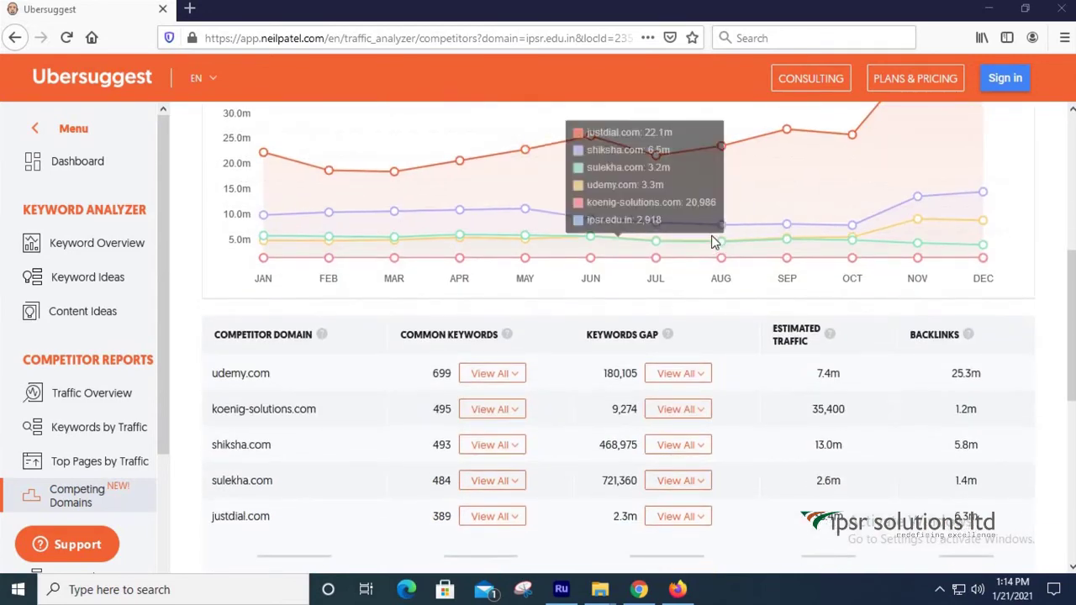
scroll(712, 241, down, 3)
scroll(616, 253, down, 1)
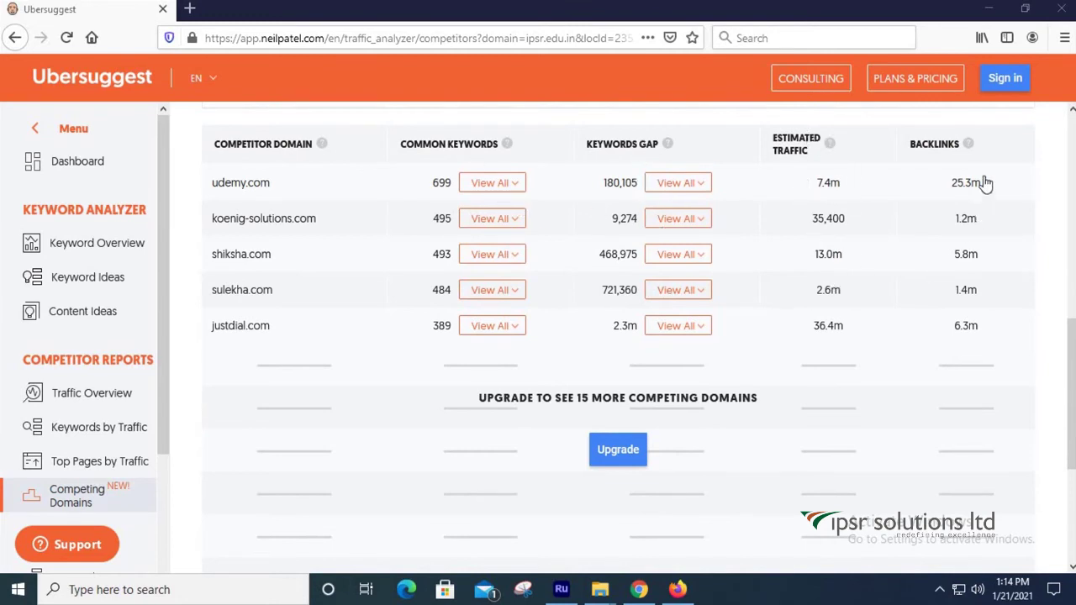
mouse_move(968, 144)
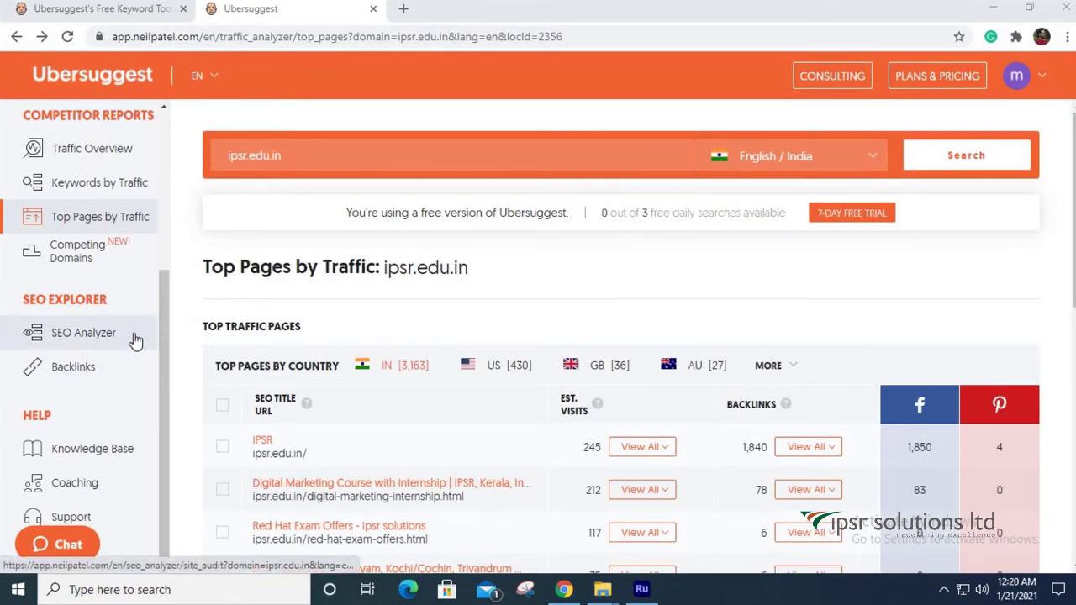
Step: Run the SEO Analyzer on ipsr.edu.in and review its summary scores, health check, critical errors, warnings and recommendations
click(74, 343)
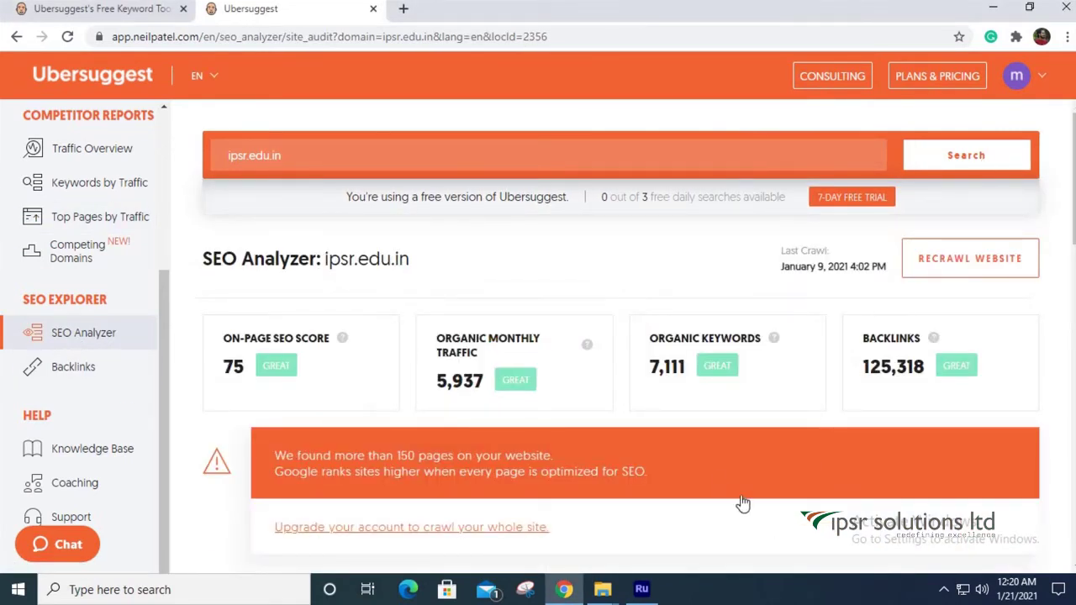
scroll(528, 360, down, 1)
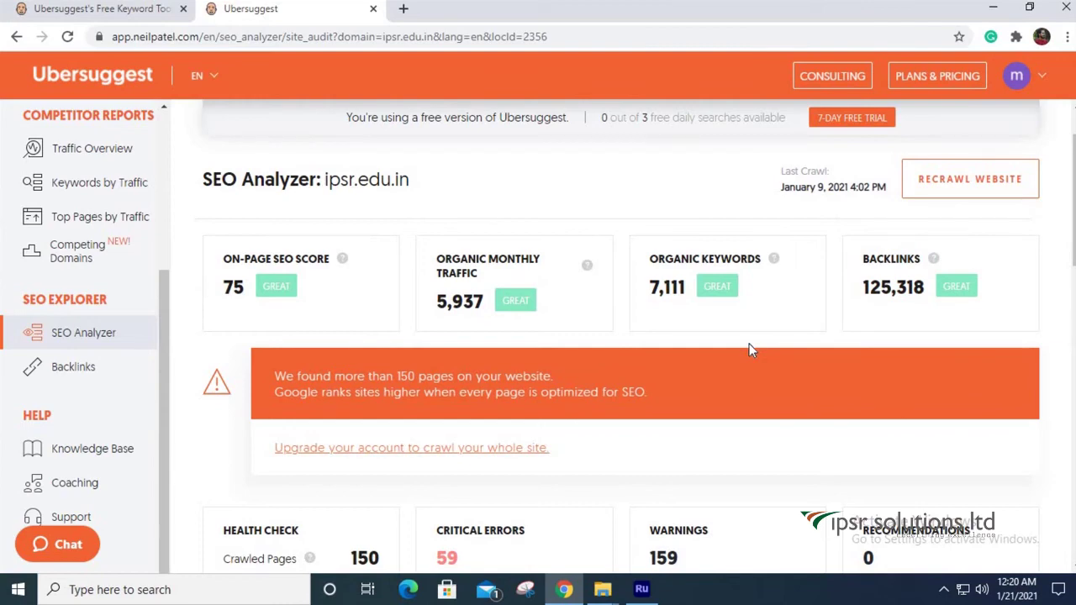
scroll(751, 350, down, 2)
scroll(757, 349, down, 1)
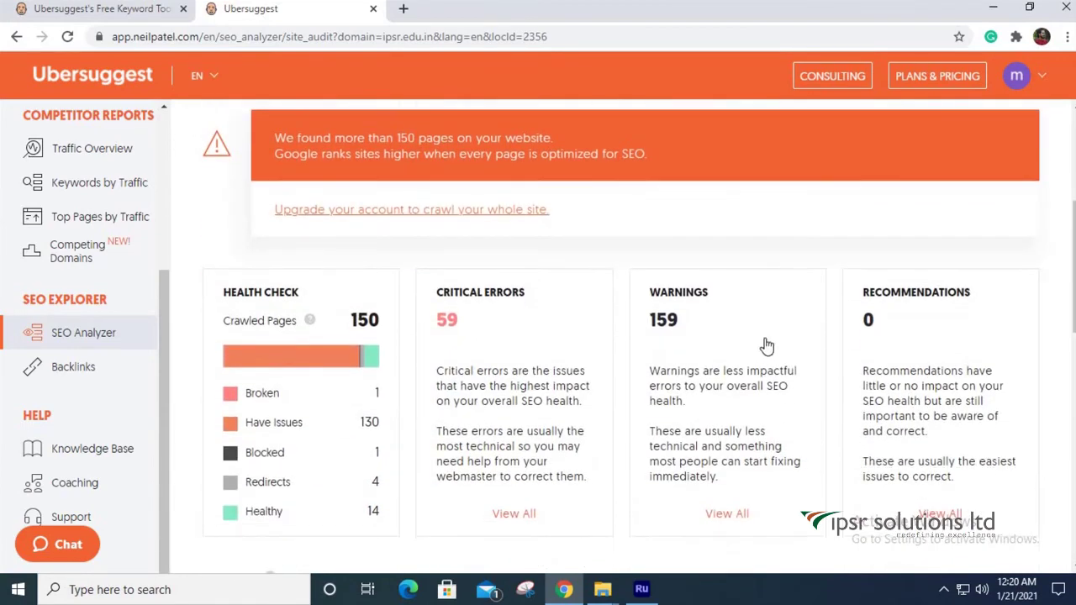
scroll(541, 372, down, 1)
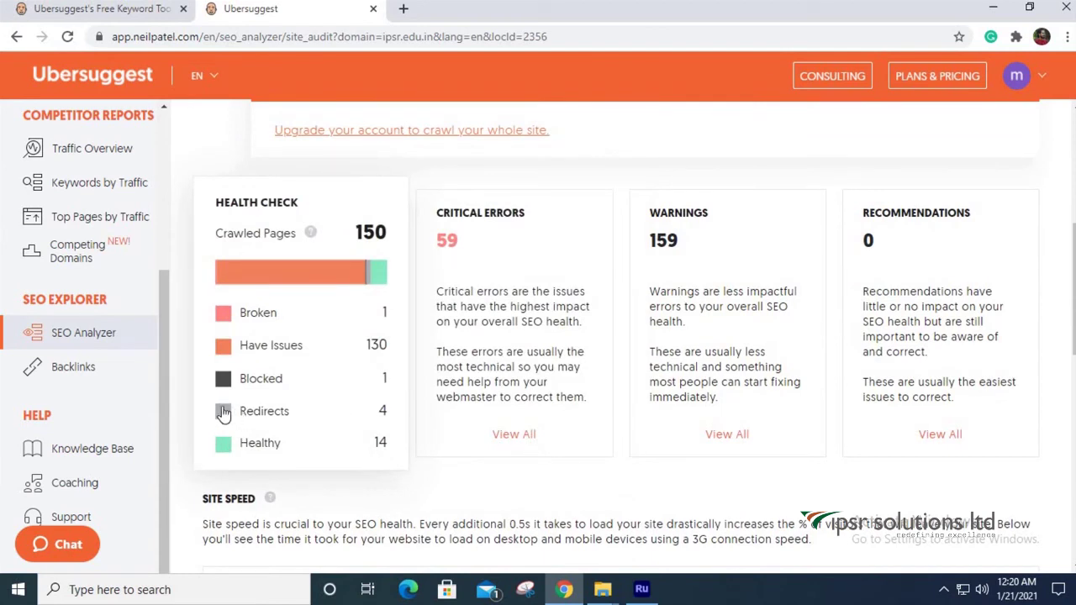
scroll(360, 320, down, 1)
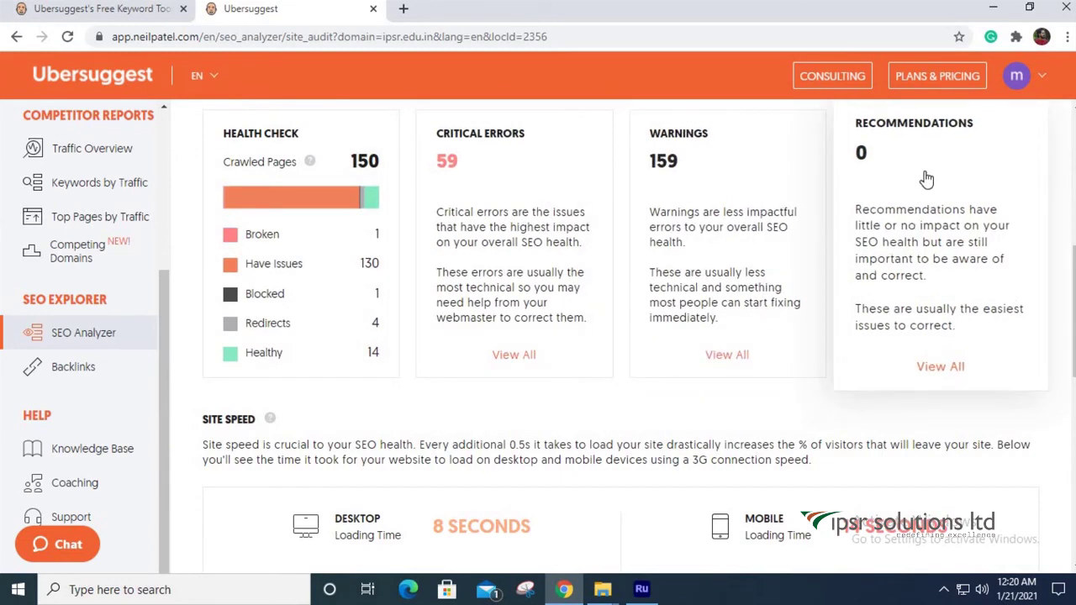
Step: Examine the desktop and mobile site speed breakdowns and the top SEO issues in the ipsr.edu.in audit
scroll(555, 350, down, 2)
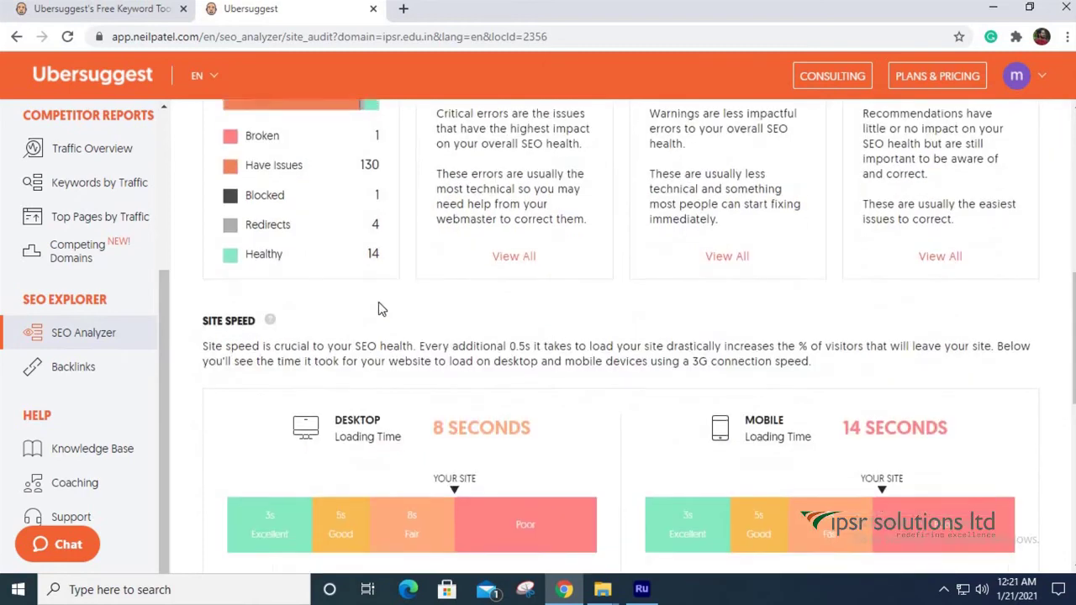
scroll(282, 285, down, 2)
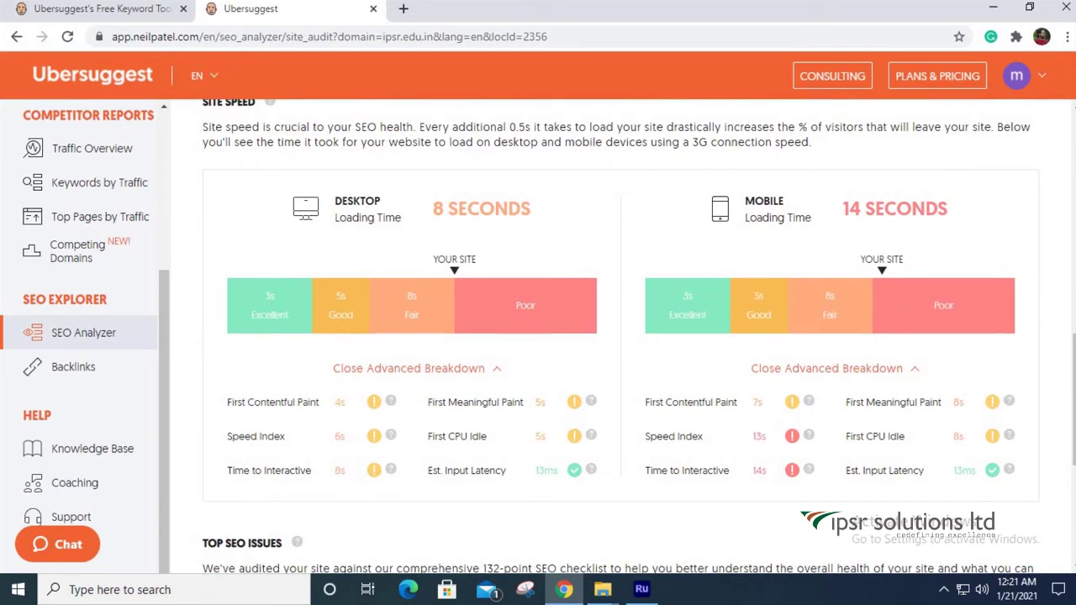
drag(932, 209, 866, 210)
click(729, 288)
scroll(480, 313, down, 3)
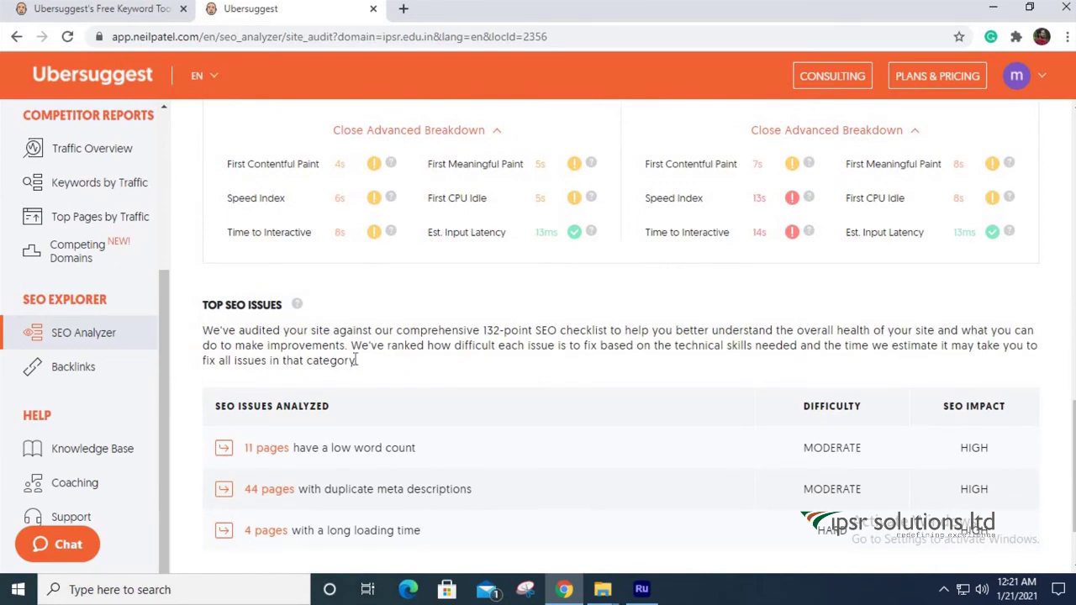
scroll(356, 359, down, 1)
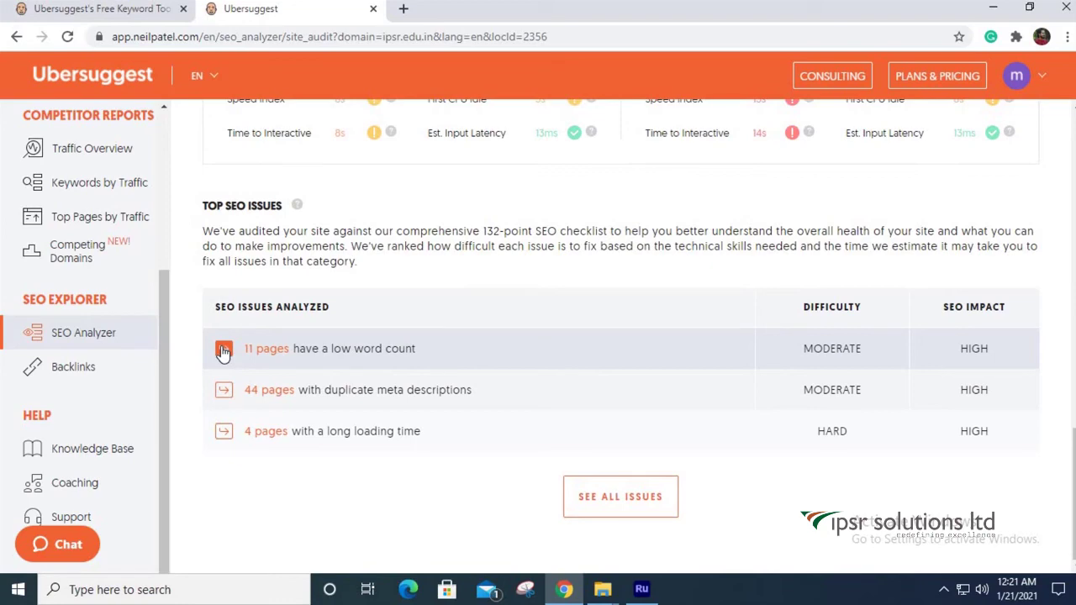
scroll(273, 374, up, 3)
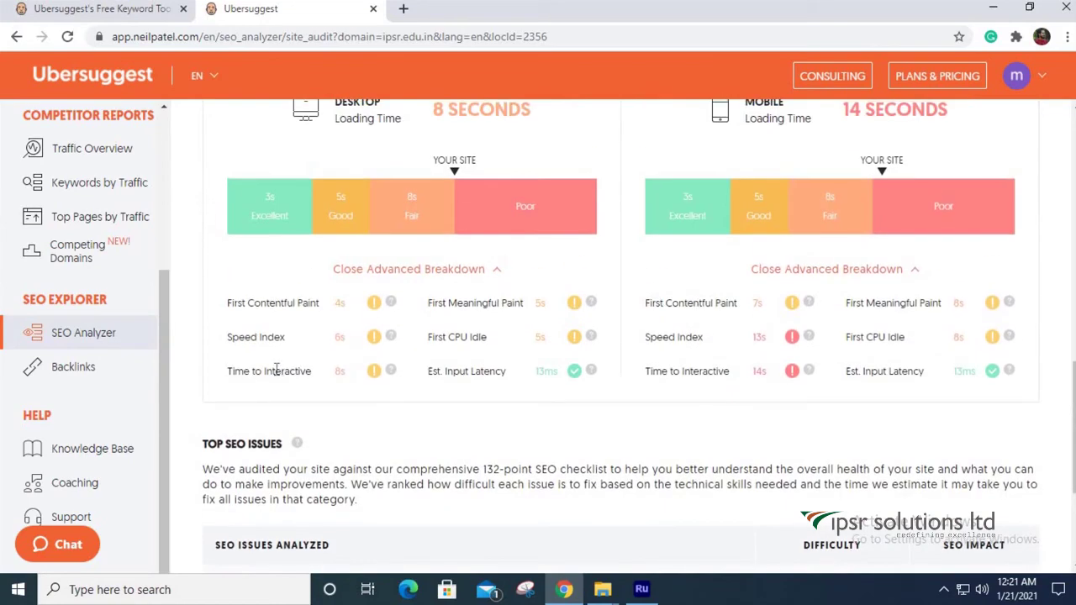
Step: Open the Backlinks report for ipsr.edu.in and review its summary figures, the Backlinks Over Time chart and the New & Lost Backlinks chart
click(73, 381)
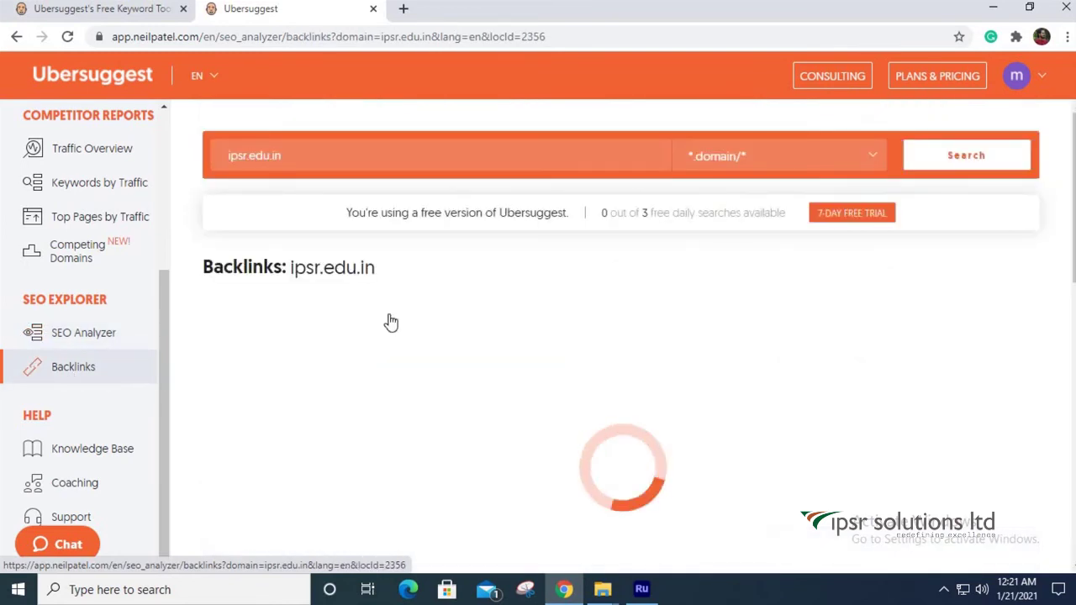
scroll(412, 333, down, 1)
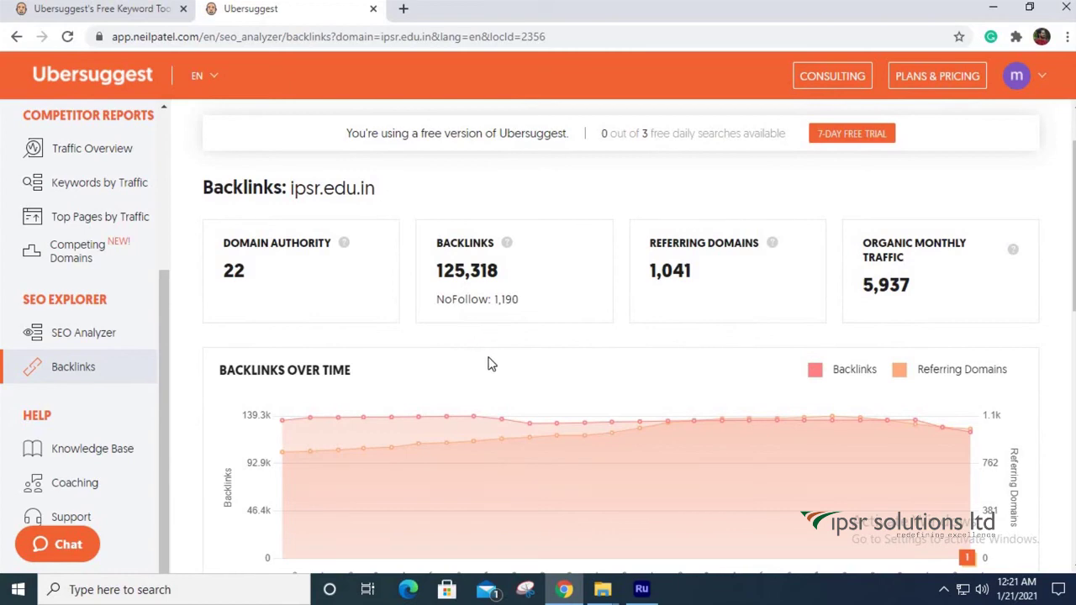
scroll(491, 365, down, 2)
scroll(474, 370, up, 3)
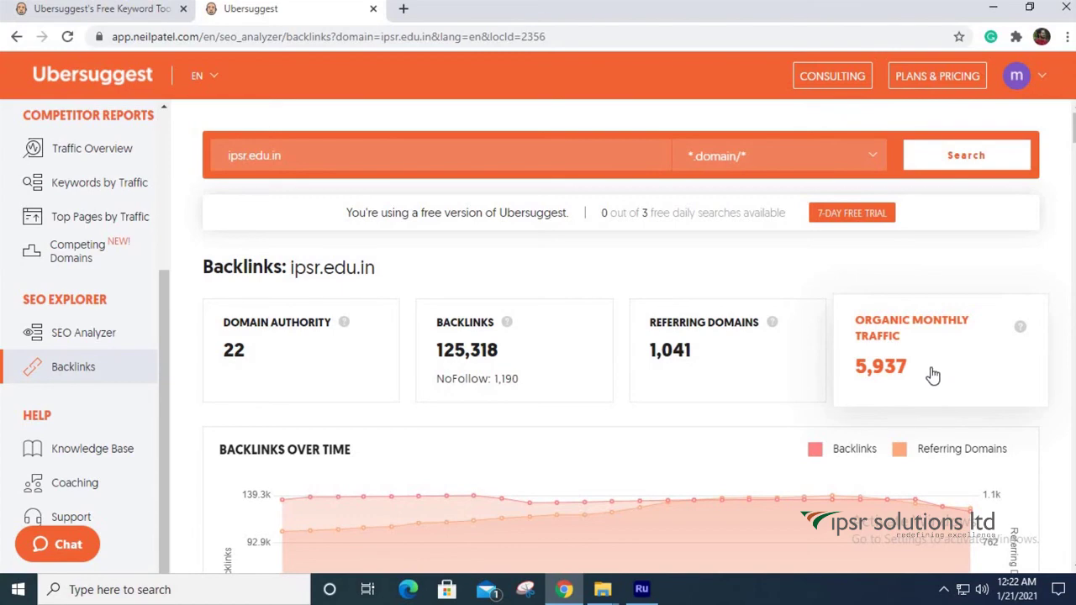
scroll(846, 384, down, 5)
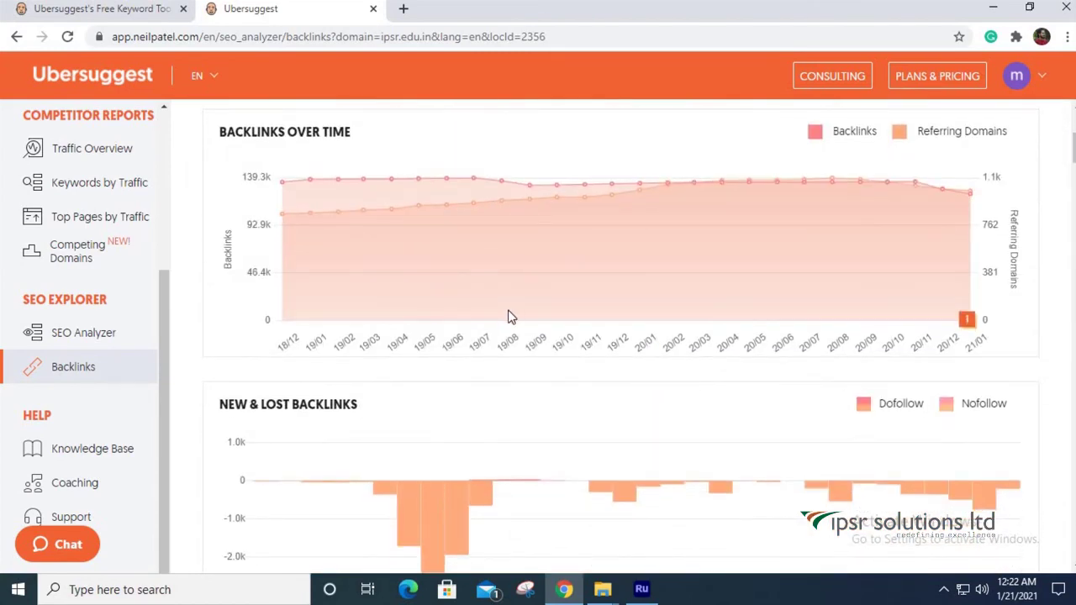
scroll(512, 327, down, 1)
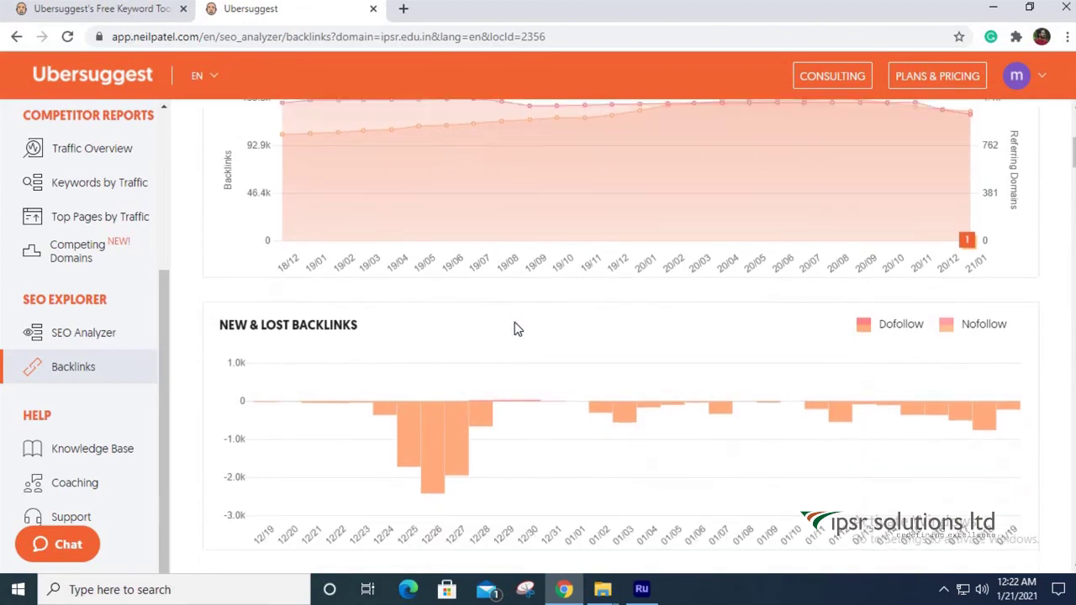
scroll(515, 331, down, 2)
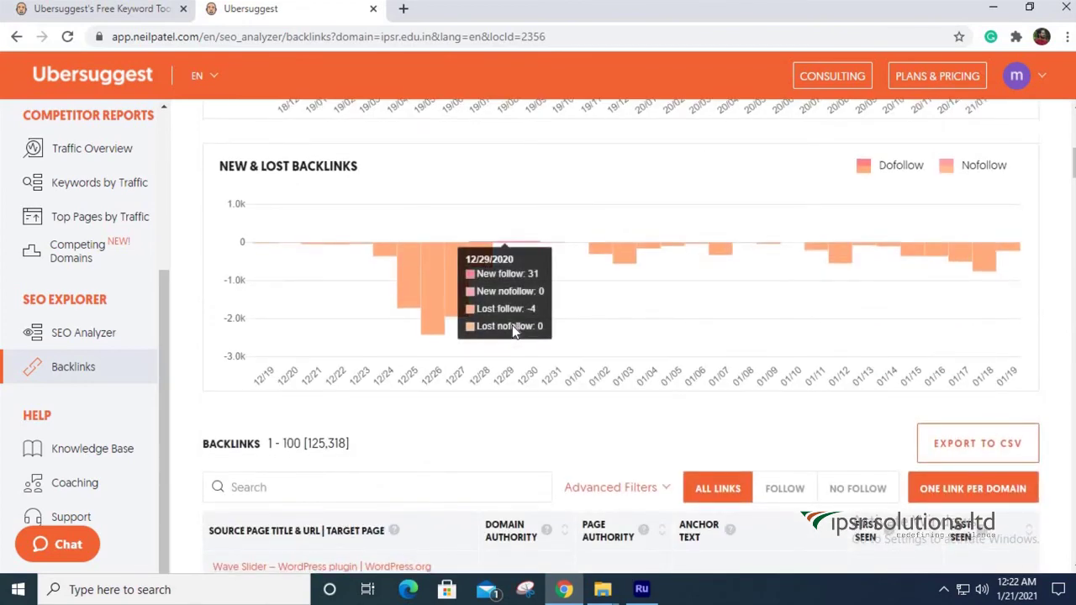
mouse_move(353, 321)
Step: Go through the backlinks table's columns and filter the list to No Follow links only
scroll(450, 362, down, 4)
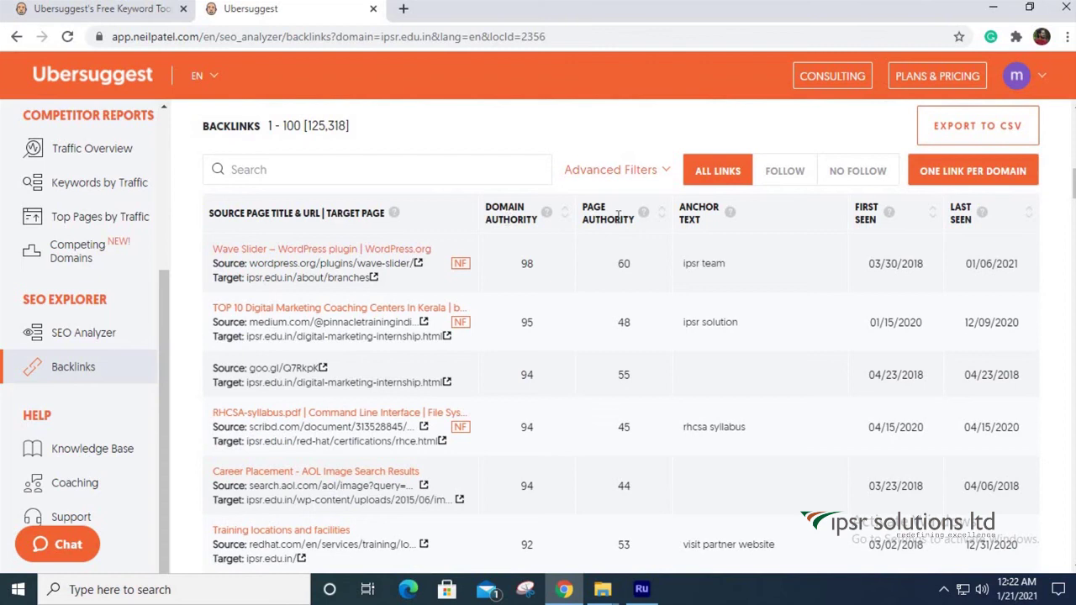
mouse_move(730, 211)
scroll(696, 277, down, 1)
scroll(678, 283, up, 1)
click(855, 174)
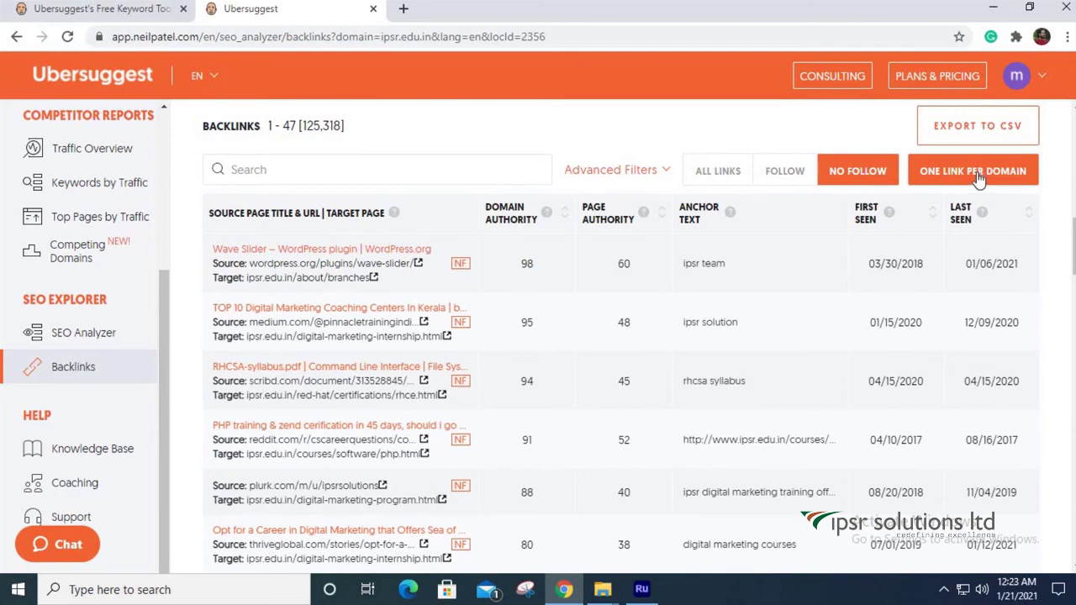
Step: Show the advanced filter options for the backlinks list, then collapse them without applying a filter
click(660, 171)
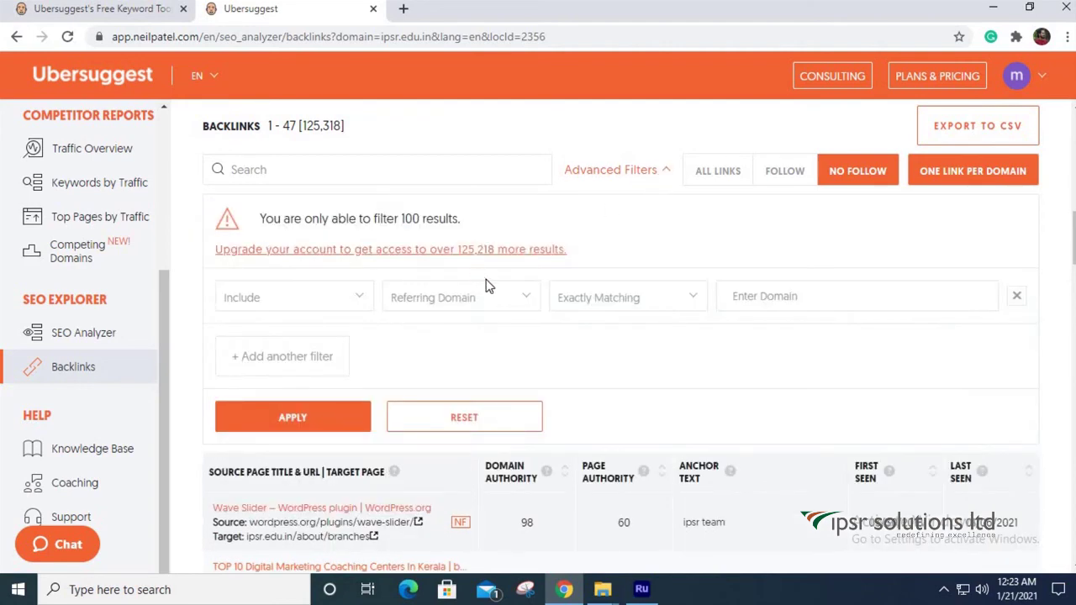
scroll(552, 300, down, 1)
scroll(626, 238, up, 2)
click(654, 250)
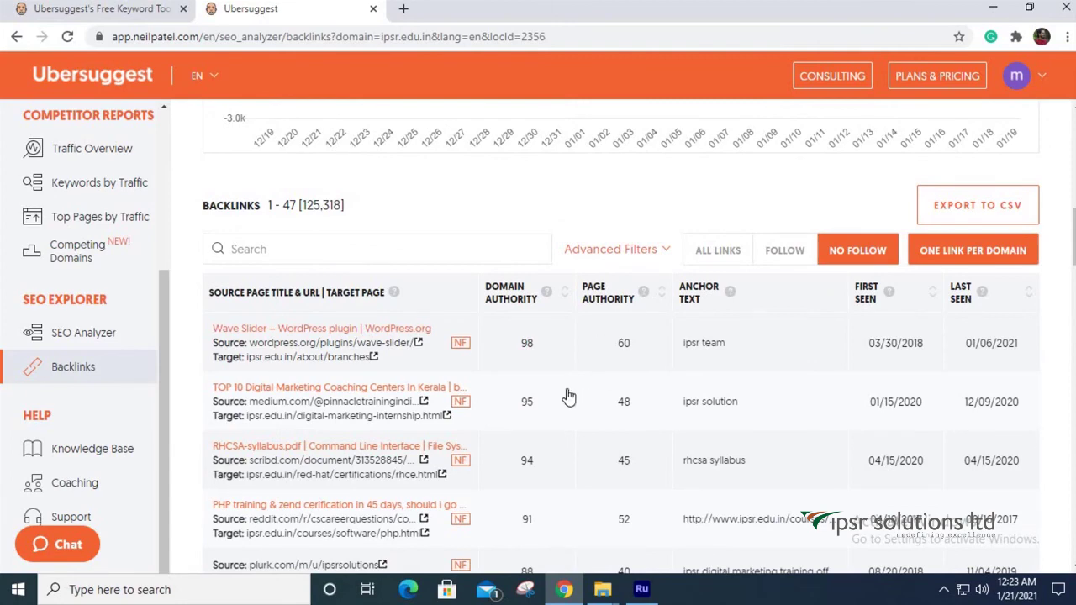
Step: Open the Plans & Pricing page and compare the monthly Individual, Business and Enterprise / Agency plans
scroll(555, 391, up, 1)
scroll(542, 370, up, 10)
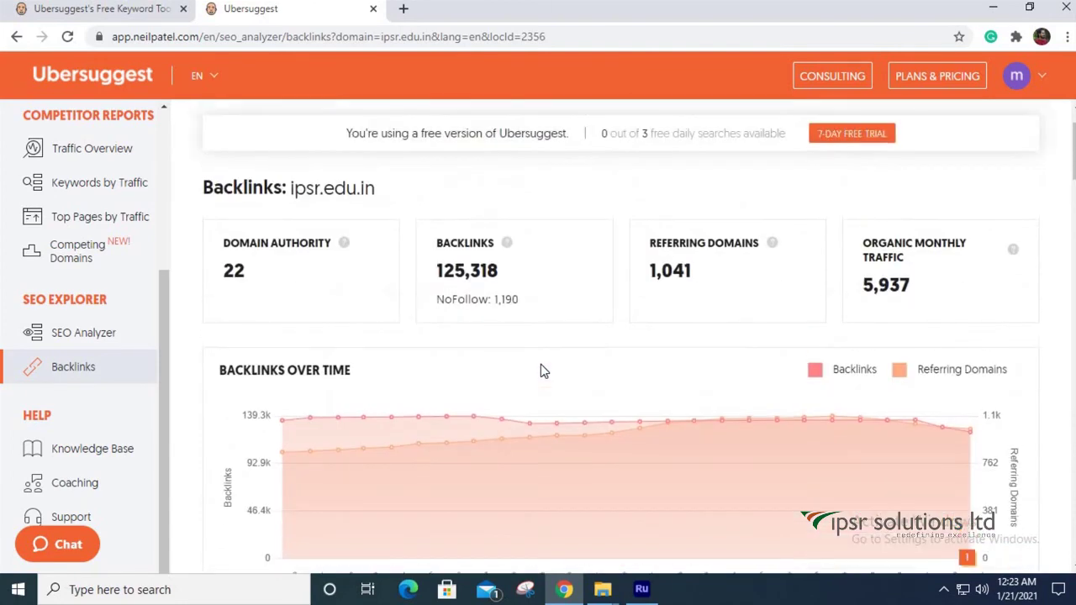
scroll(542, 370, up, 1)
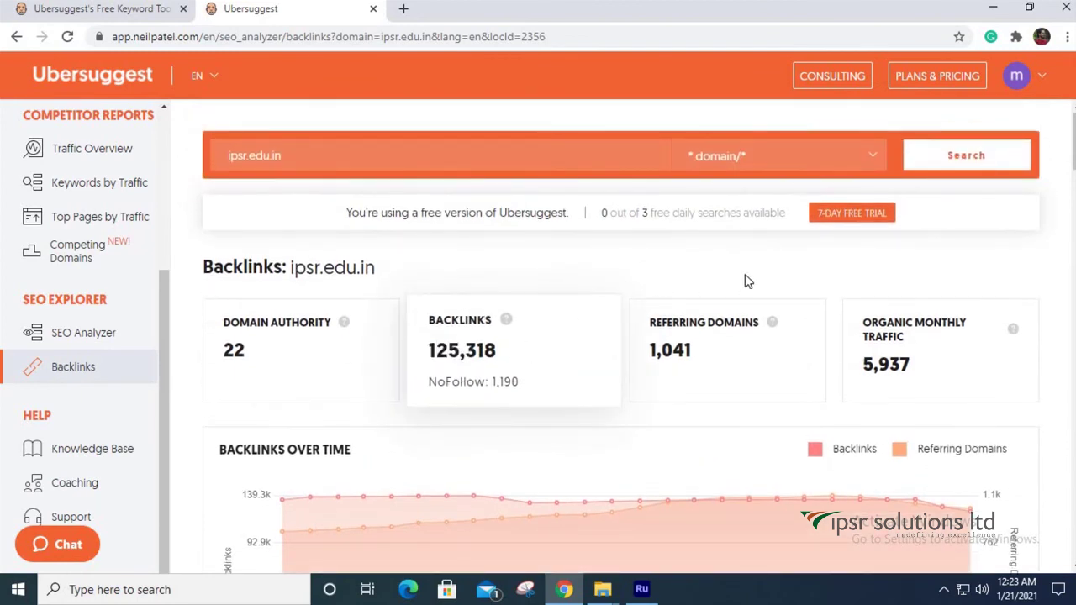
click(874, 160)
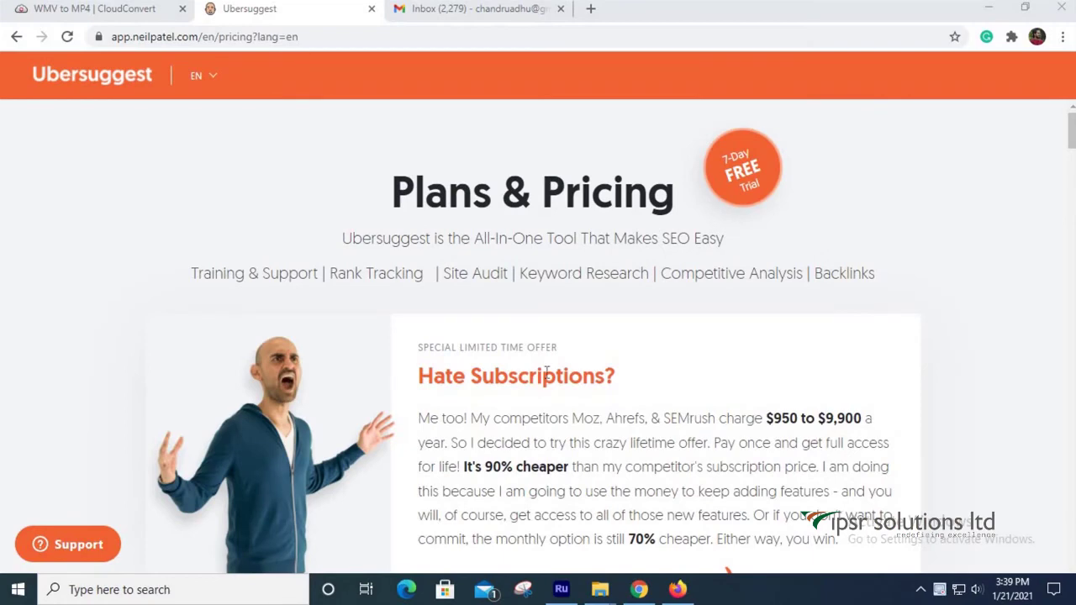
scroll(597, 378, down, 1)
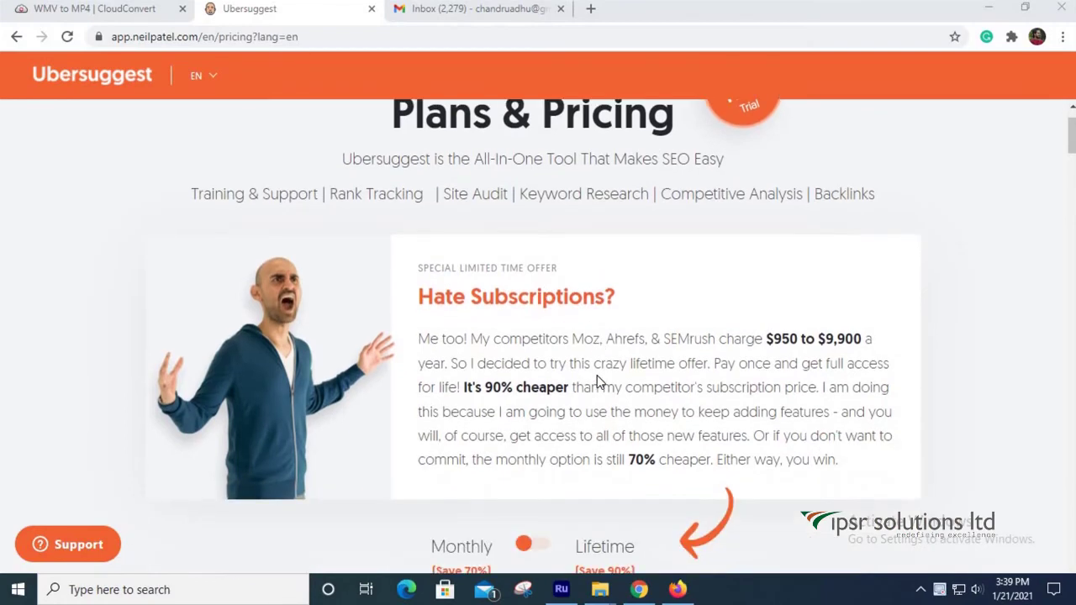
scroll(601, 378, down, 6)
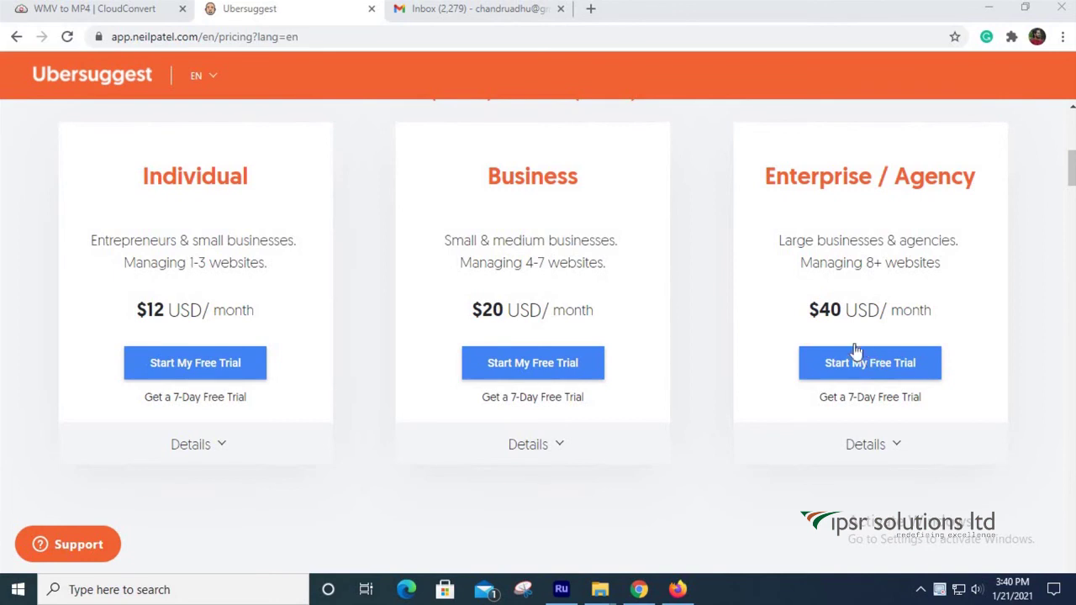
scroll(348, 331, down, 2)
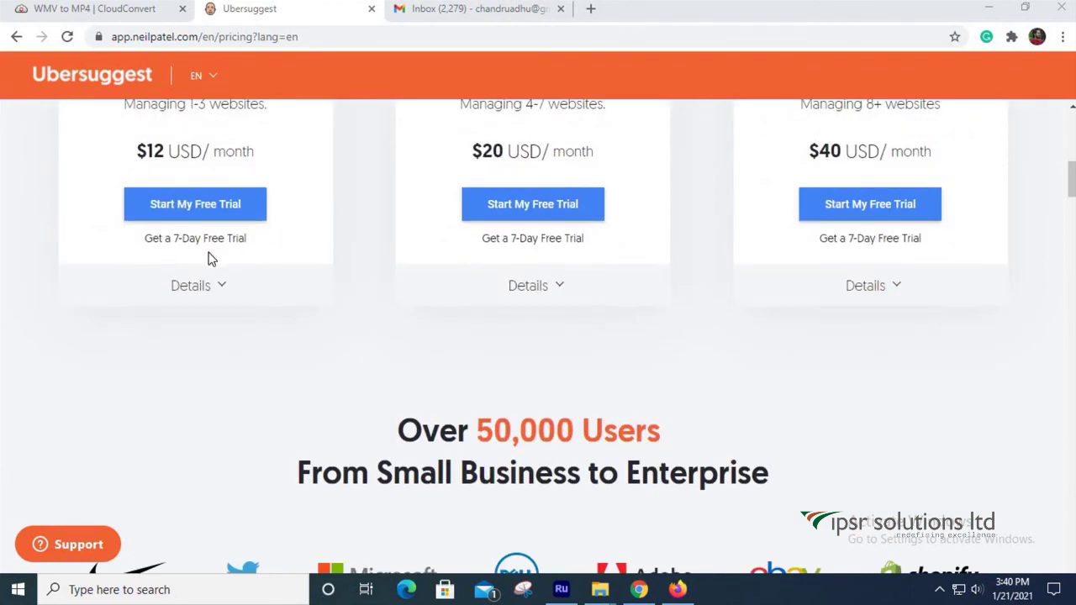